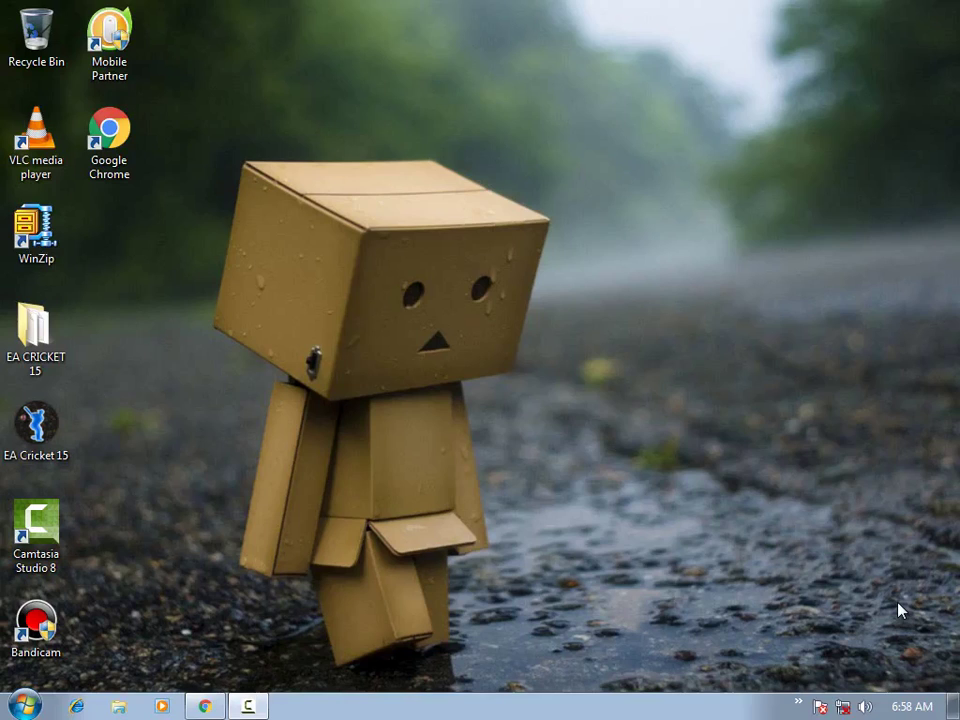
# Step: Switch to Chrome and review the MediaFire page for the Optical Flares archive and the Video Copilot 1.3.3 update page
pyautogui.moveTo(595, 407); pyautogui.dragTo(550, 446)
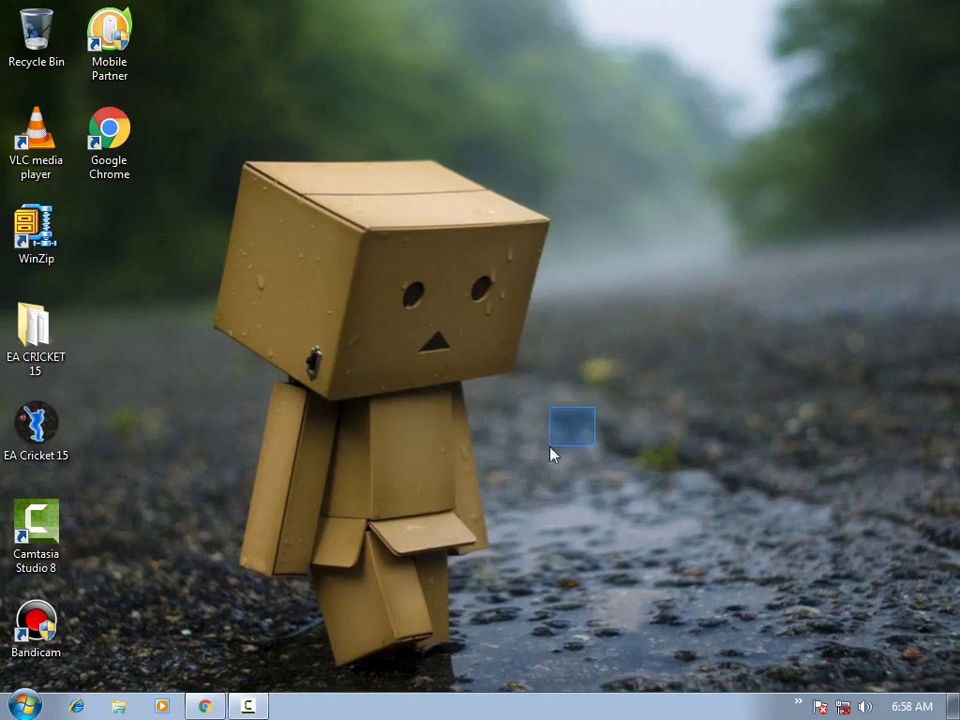
pyautogui.click(205, 706)
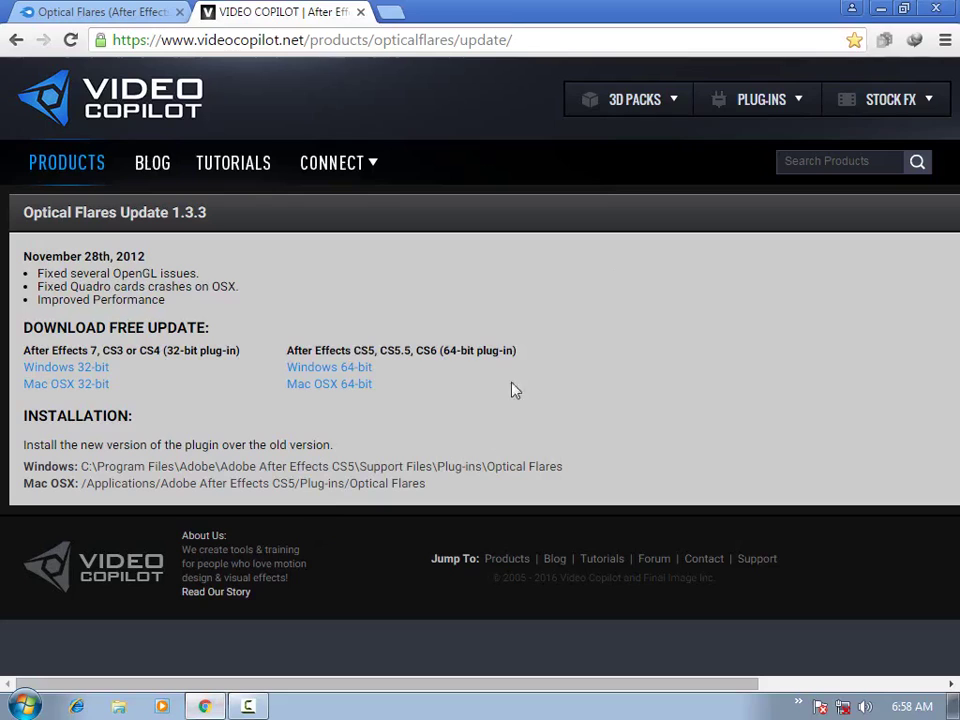
pyautogui.click(108, 13)
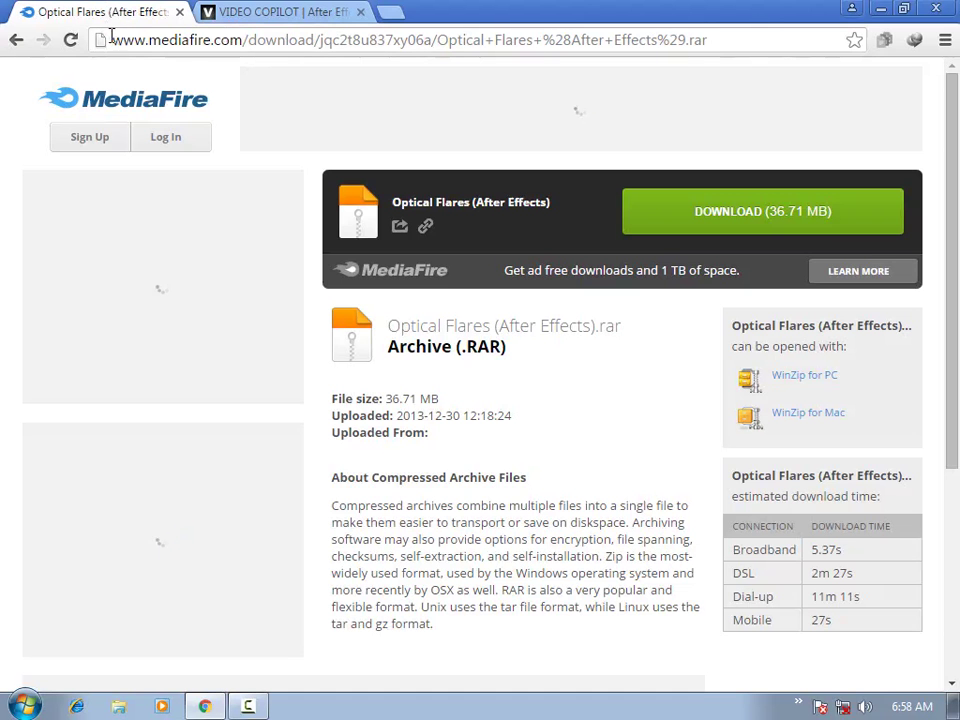
pyautogui.moveTo(111, 40); pyautogui.dragTo(716, 42)
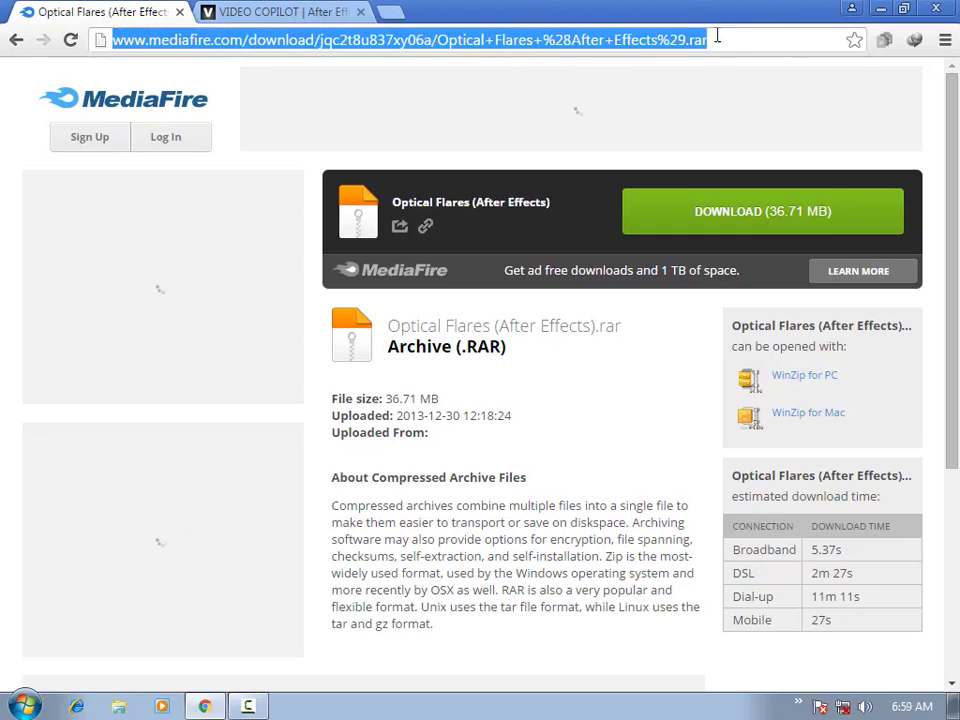
pyautogui.click(212, 14)
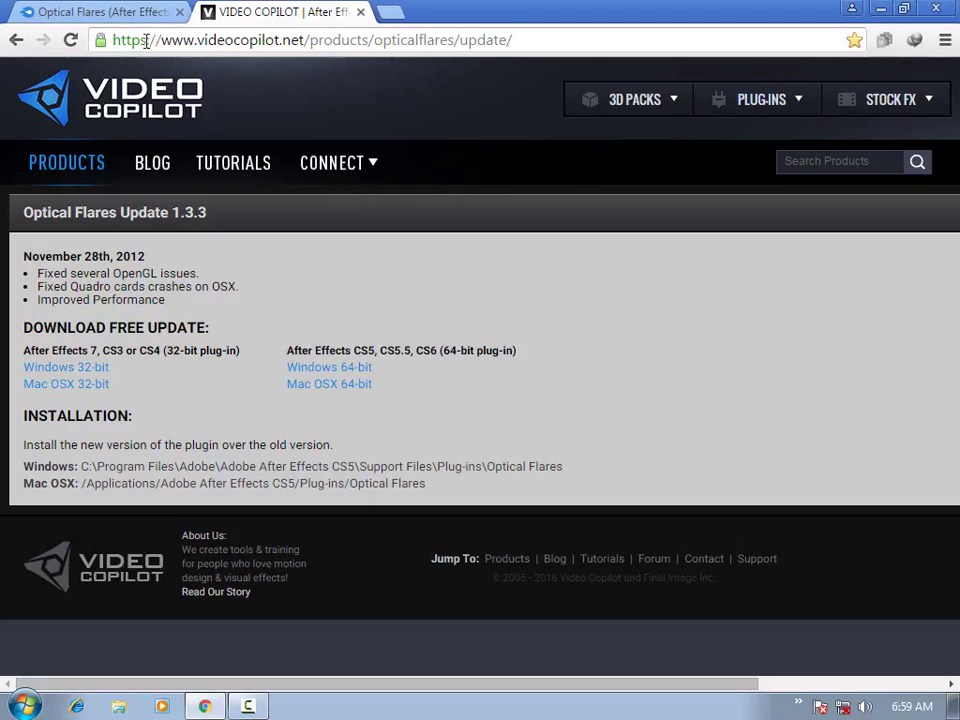
pyautogui.moveTo(113, 39); pyautogui.dragTo(500, 38)
pyautogui.click(75, 11)
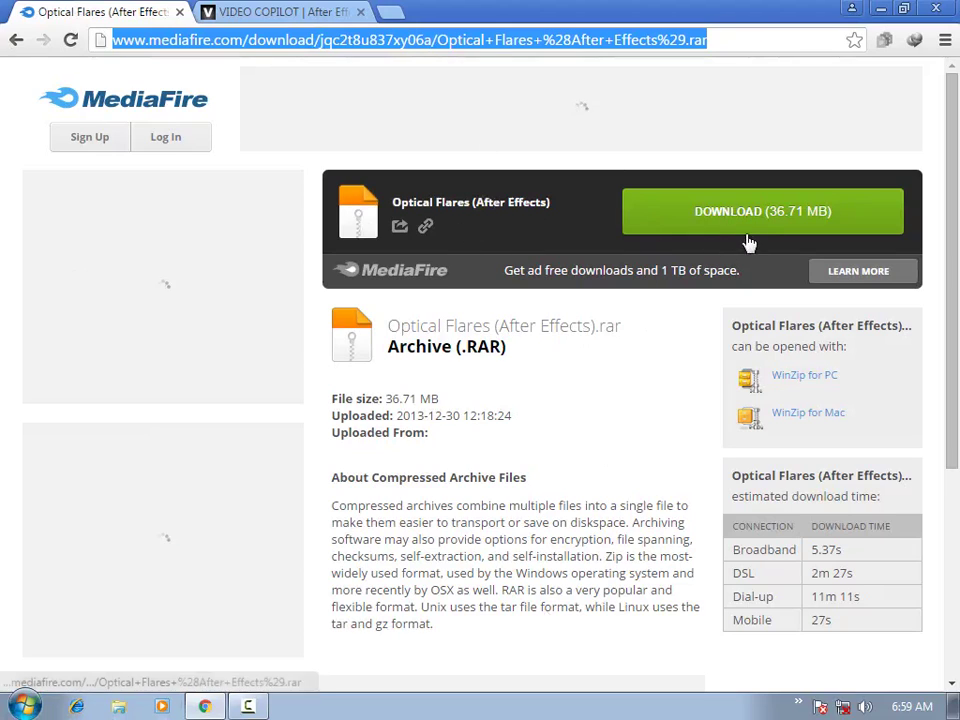
pyautogui.click(300, 10)
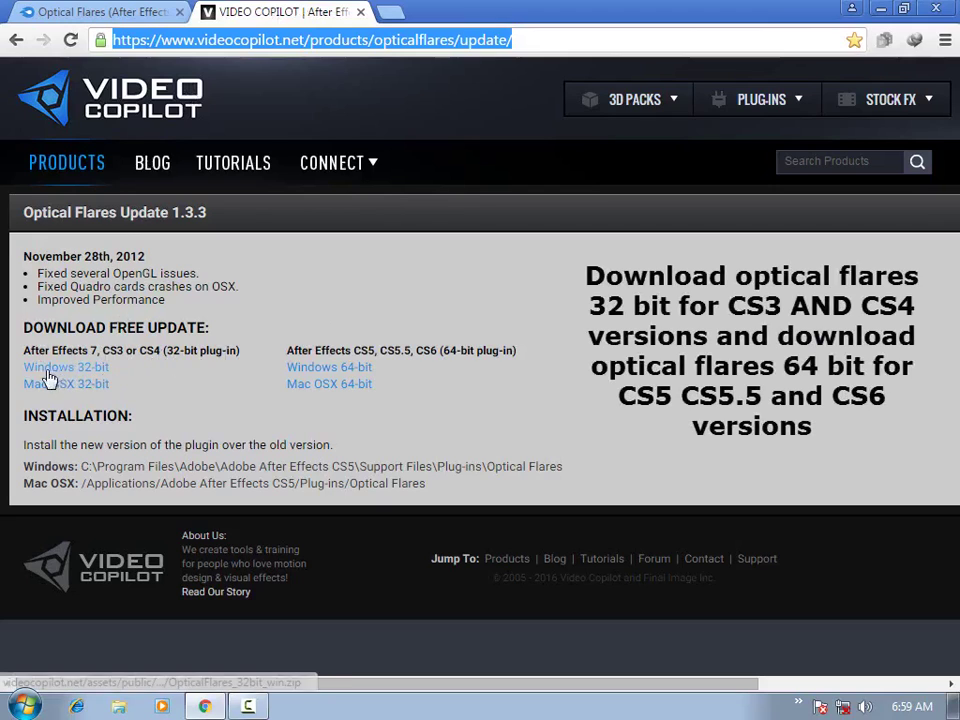
pyautogui.click(886, 10)
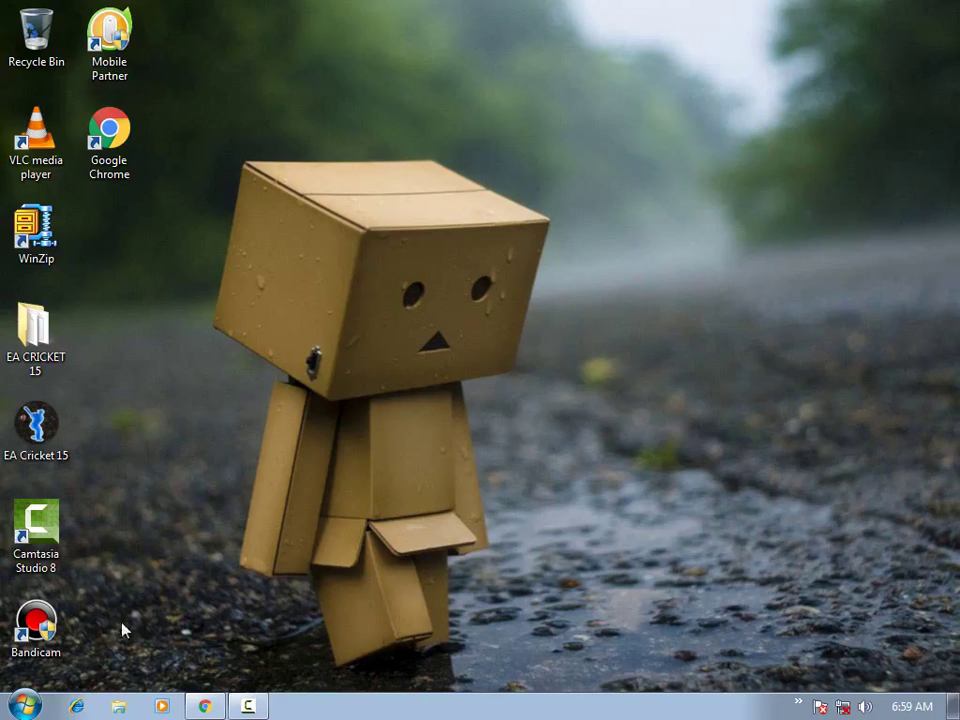
# Step: Open the DO NOT TOUCH (D:) drive and extract the Optical Flares (After Effects) archive into its own folder
pyautogui.click(25, 706)
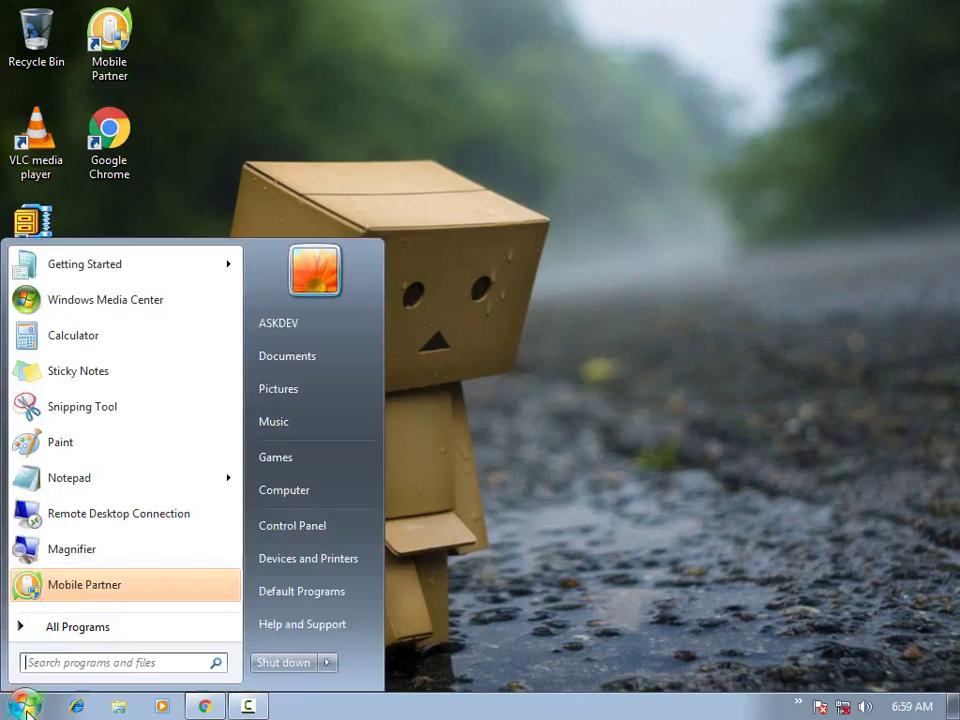
pyautogui.click(333, 508)
pyautogui.doubleClick(569, 238)
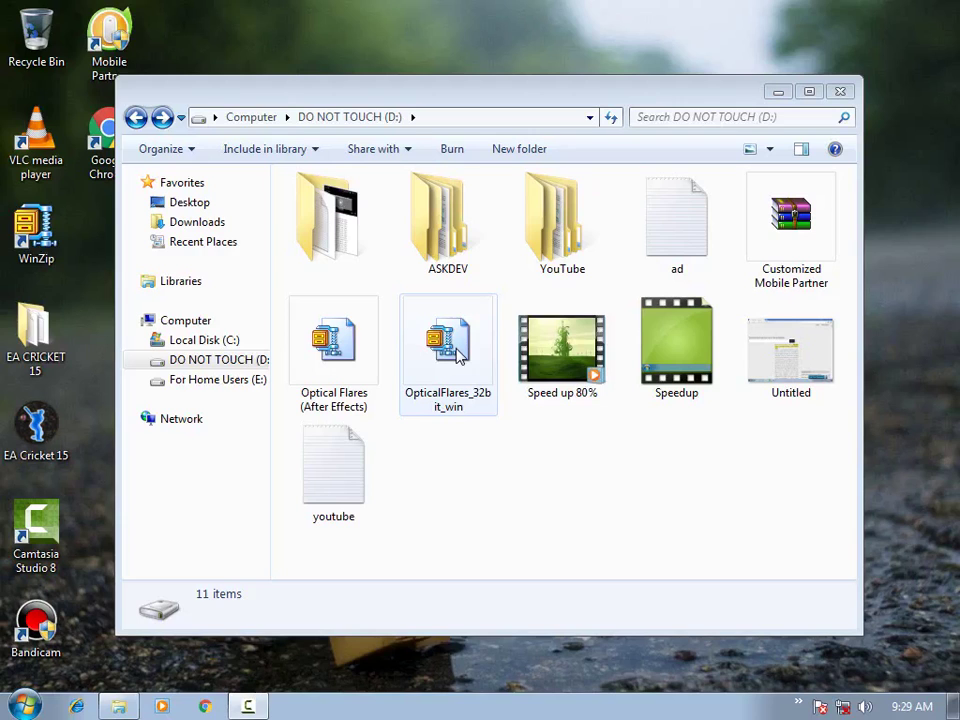
pyautogui.click(360, 394)
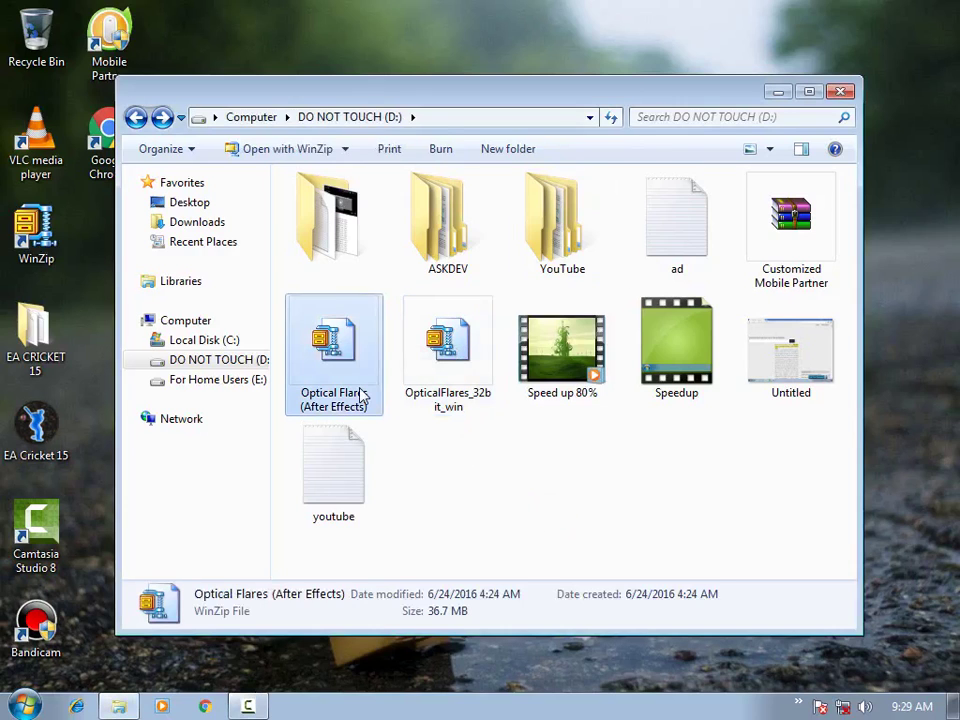
pyautogui.rightClick(360, 394)
pyautogui.click(474, 156)
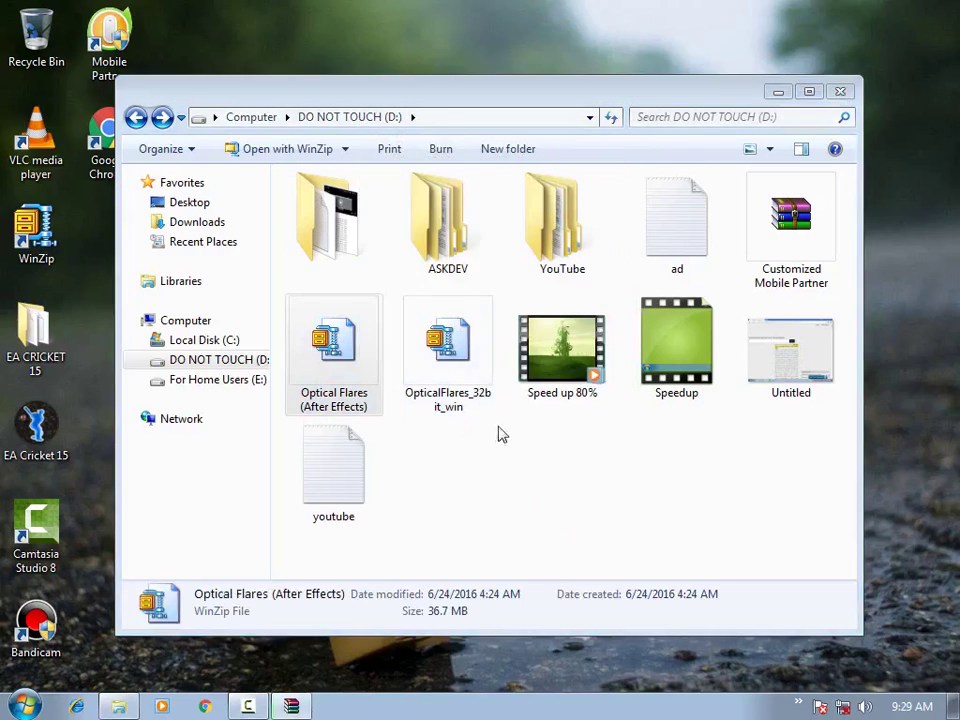
# Step: Extract the OpticalFlares_32bit_win archive into its own folder on the D: drive
pyautogui.click(476, 392)
pyautogui.rightClick(475, 385)
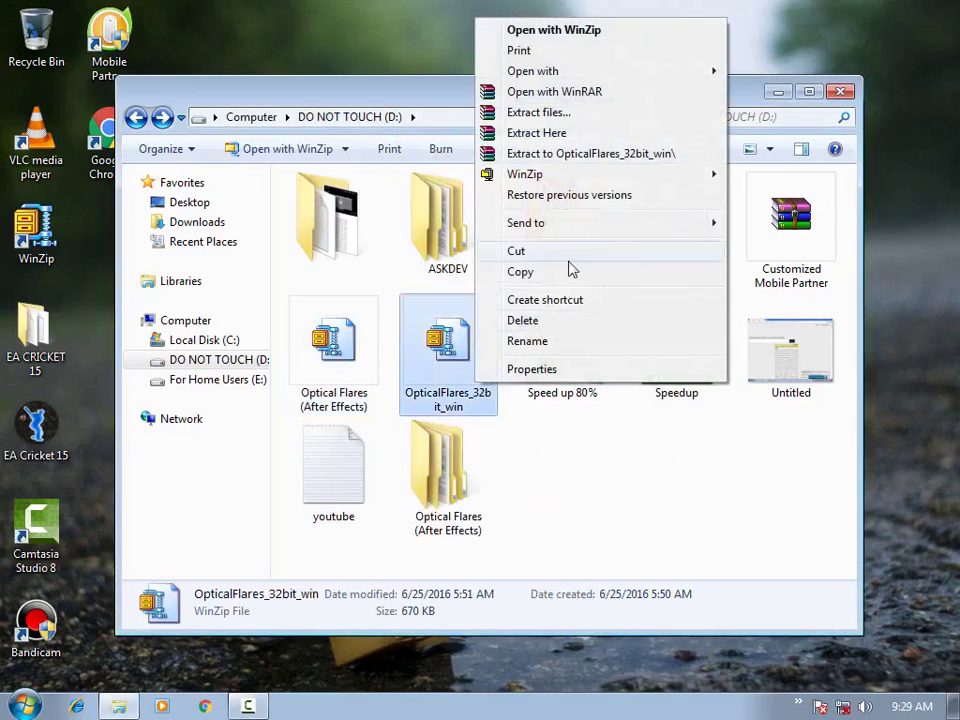
pyautogui.click(600, 155)
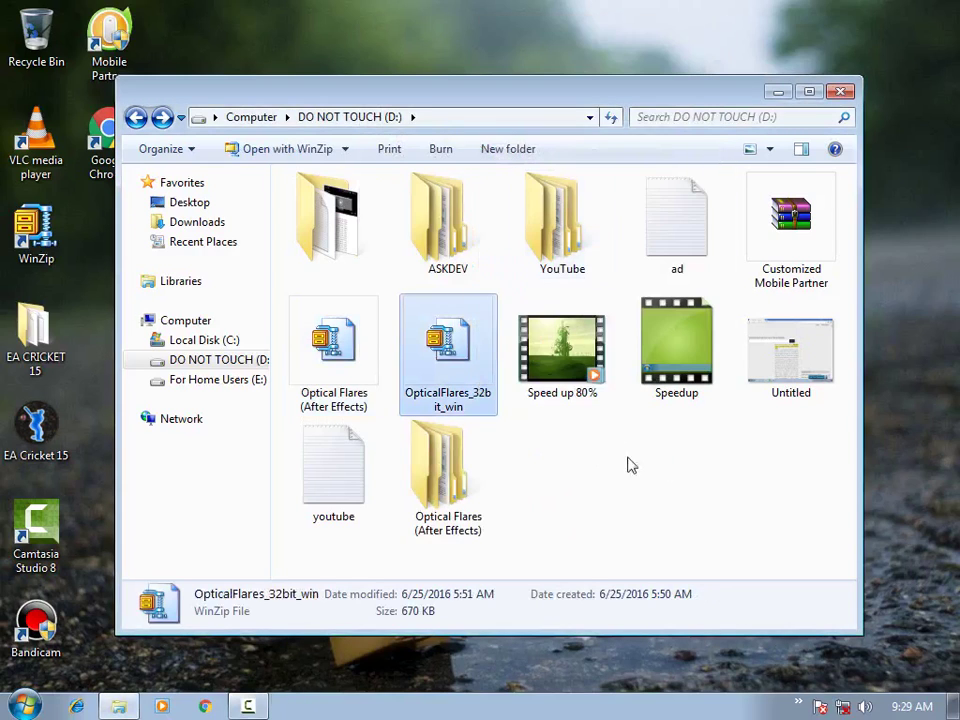
pyautogui.click(762, 462)
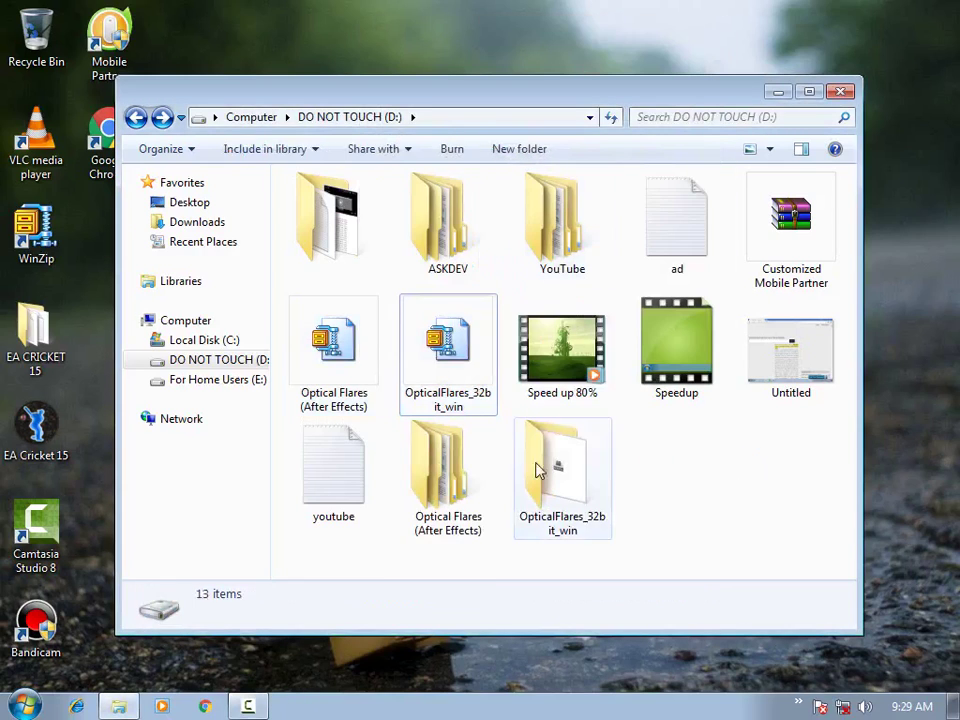
pyautogui.click(469, 497)
pyautogui.click(364, 375)
pyautogui.click(445, 467)
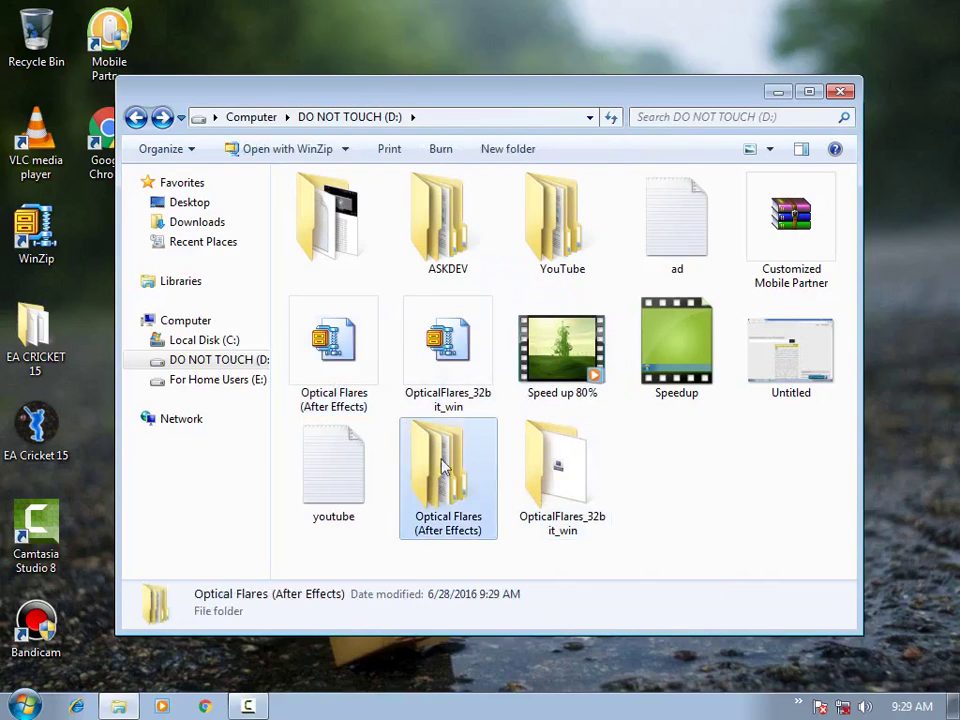
pyautogui.click(440, 350)
pyautogui.click(550, 484)
pyautogui.click(693, 508)
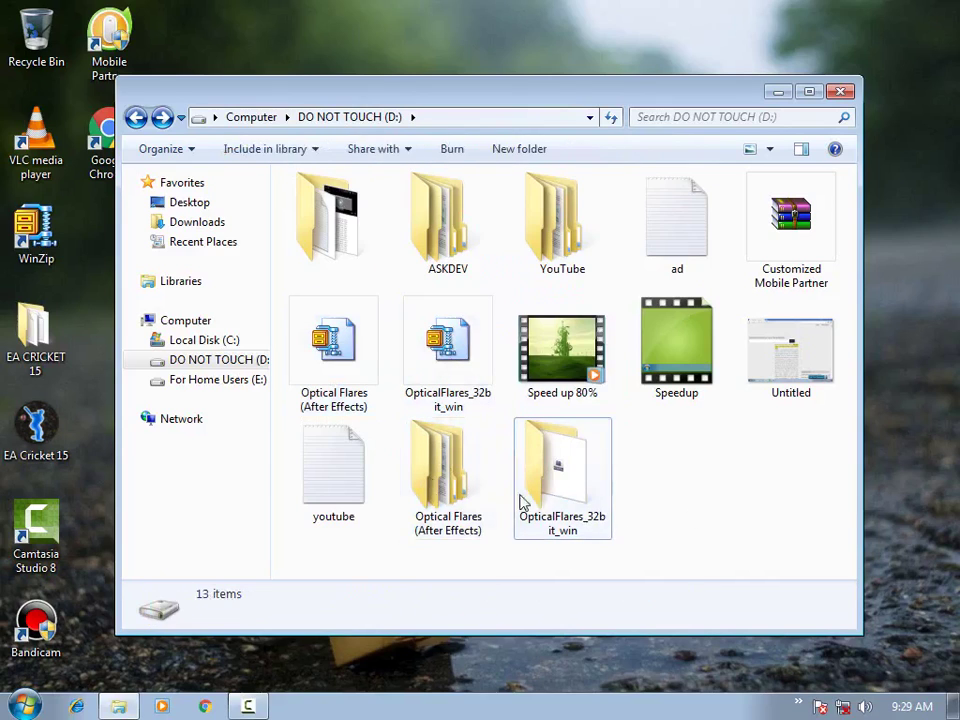
# Step: Copy the Optical Flares folder from Optical Flares - RaffiArtsMovie inside the extracted Optical Flares (After Effects) folder
pyautogui.doubleClick(455, 500)
pyautogui.doubleClick(360, 215)
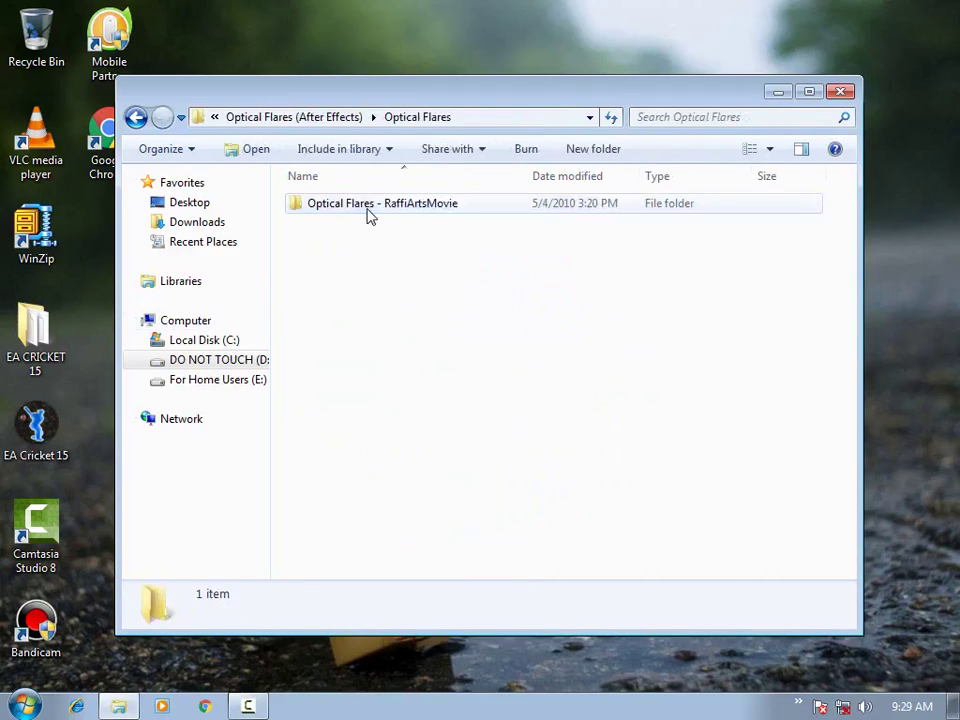
pyautogui.click(369, 216)
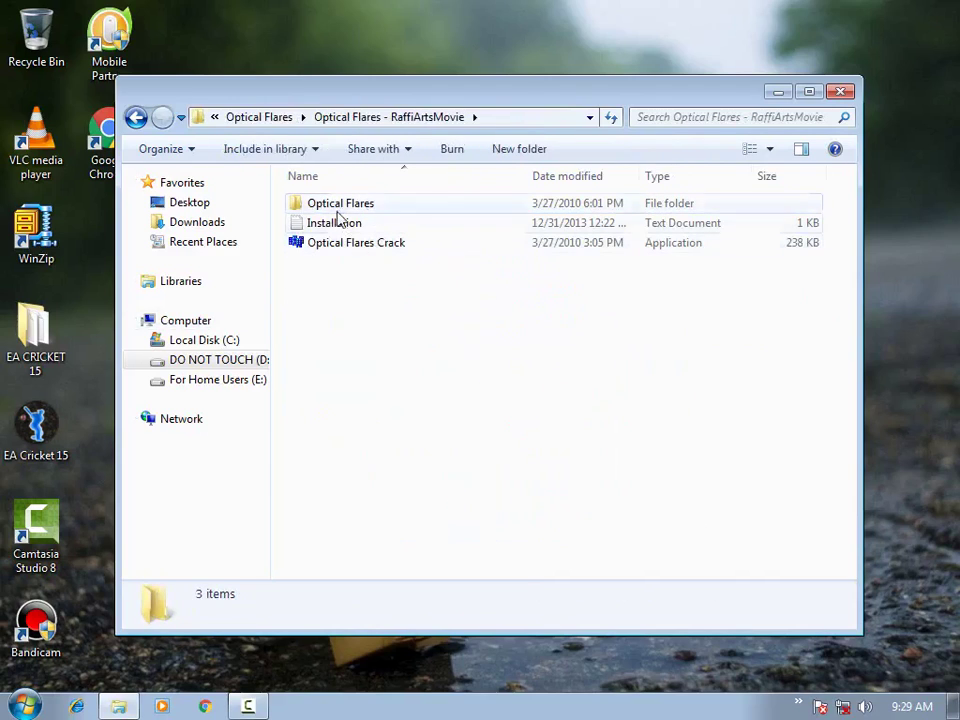
pyautogui.click(337, 210)
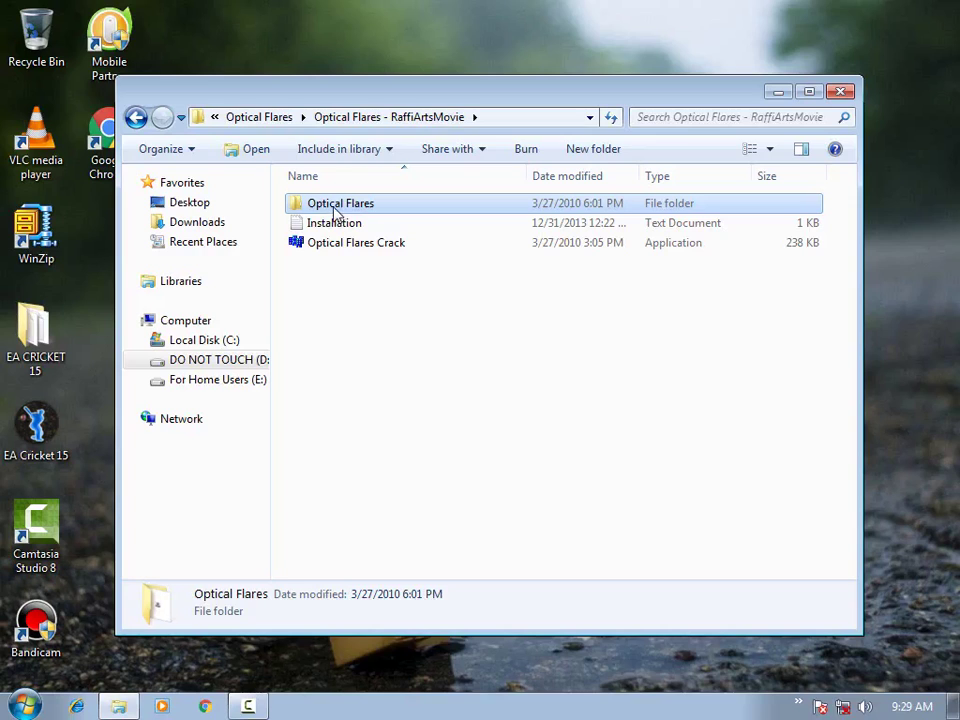
# Step: Paste the copied folder into Program Files\Adobe\Adobe After Effects CS4\Support Files\Plug-ins on Local Disk (C:)
pyautogui.click(212, 340)
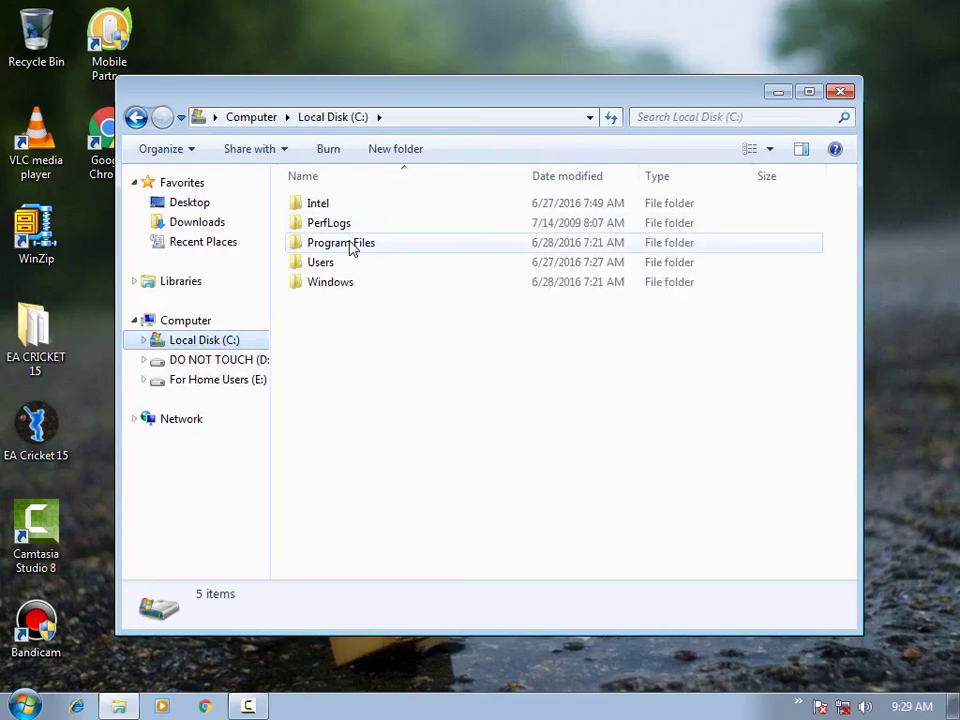
pyautogui.doubleClick(350, 245)
pyautogui.click(373, 201)
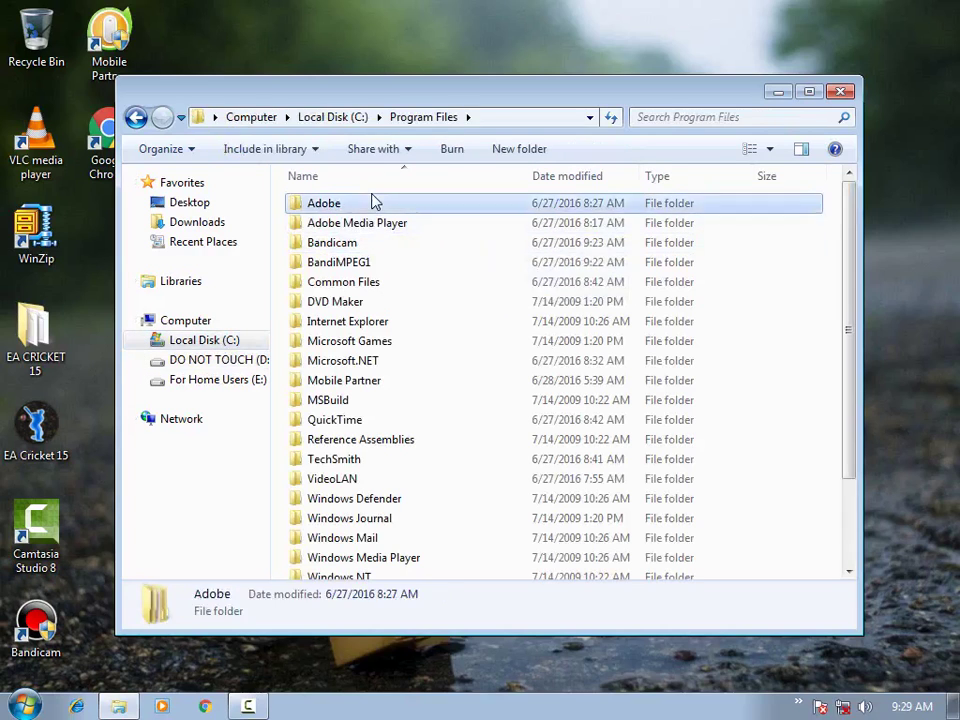
pyautogui.doubleClick(373, 201)
pyautogui.doubleClick(369, 205)
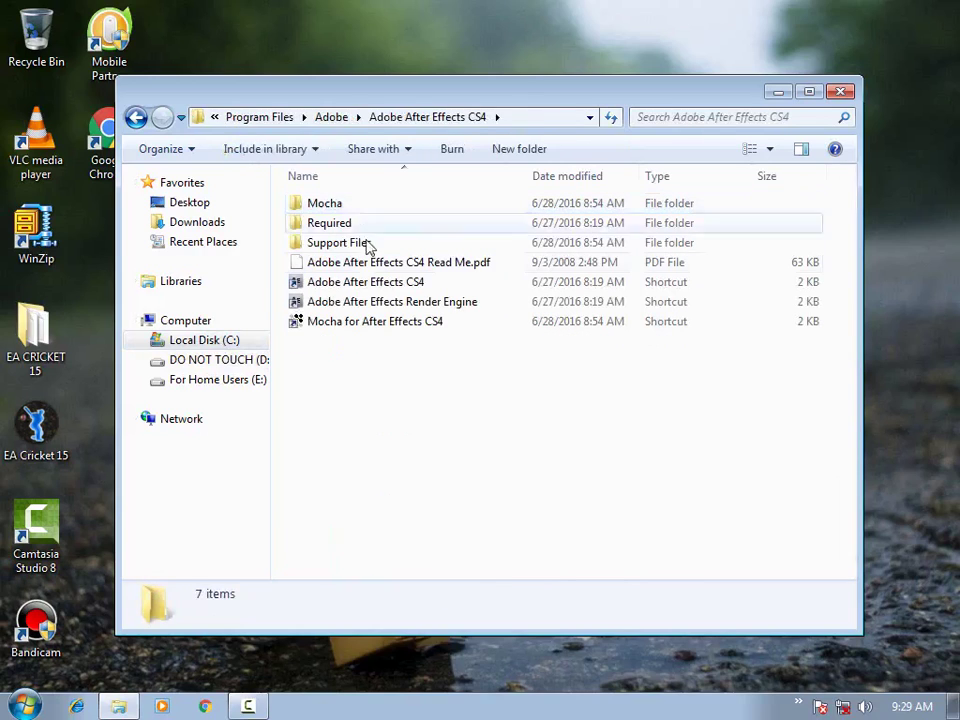
pyautogui.doubleClick(366, 249)
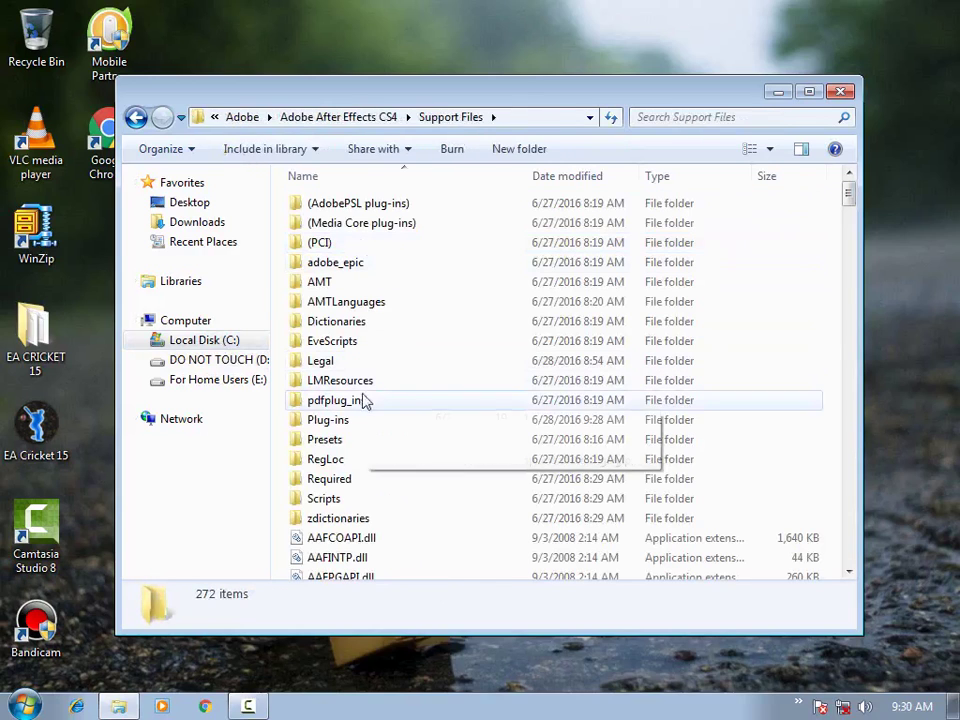
pyautogui.doubleClick(350, 422)
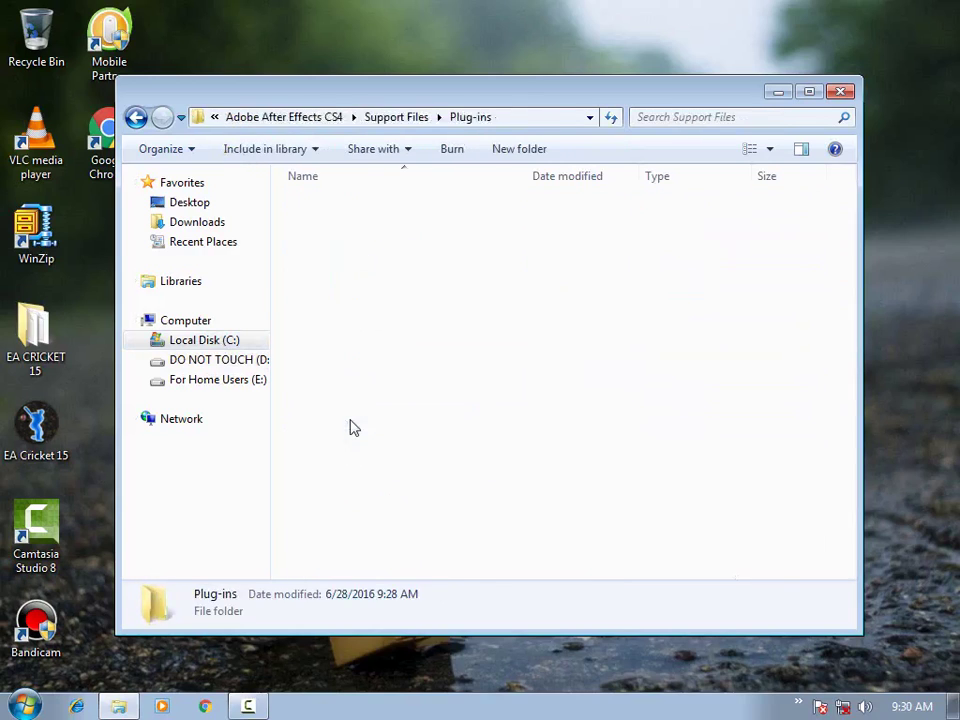
pyautogui.hotkey('ctrl', 'v')
pyautogui.click(432, 434)
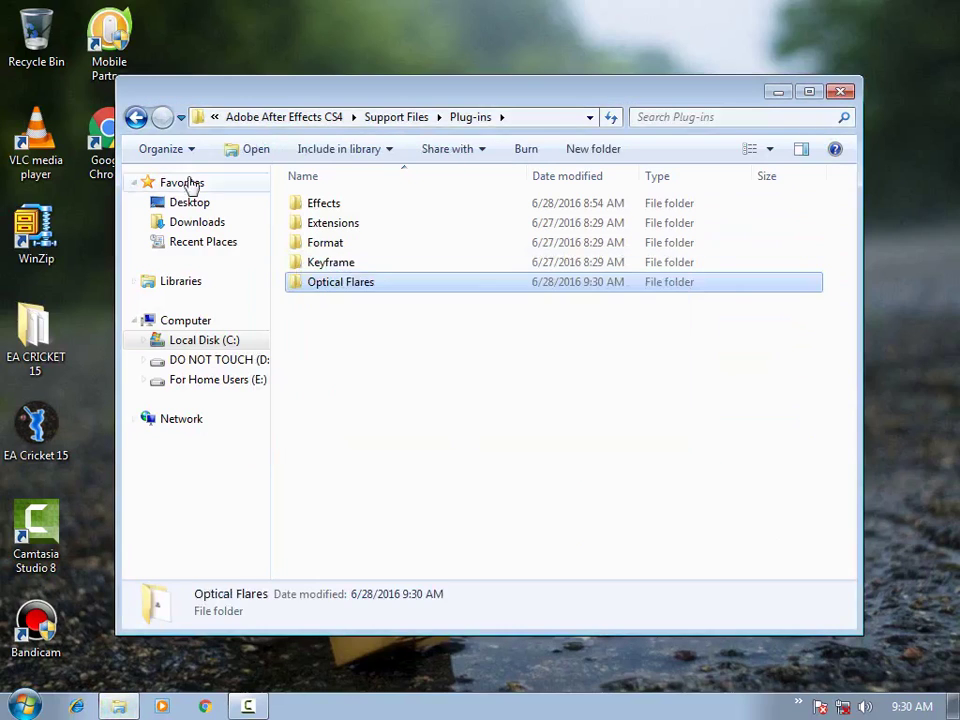
# Step: Return to the root of the DO NOT TOUCH (D:) drive and minimize the folder window
pyautogui.click(136, 118)
pyautogui.click(136, 118)
pyautogui.click(136, 118)
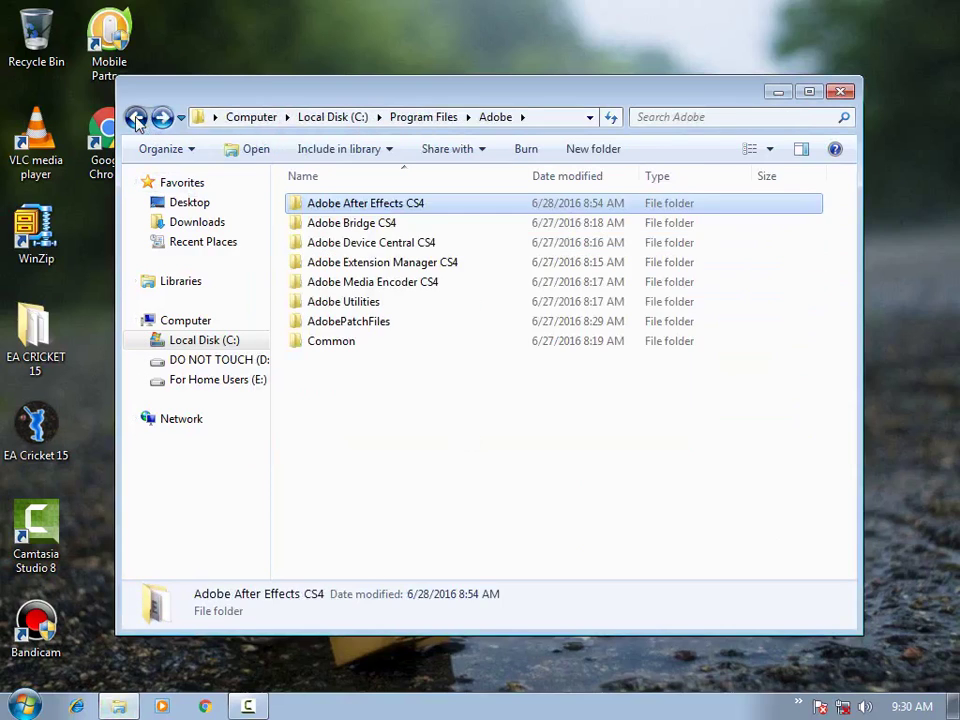
pyautogui.click(136, 118)
pyautogui.click(136, 118)
pyautogui.click(136, 118)
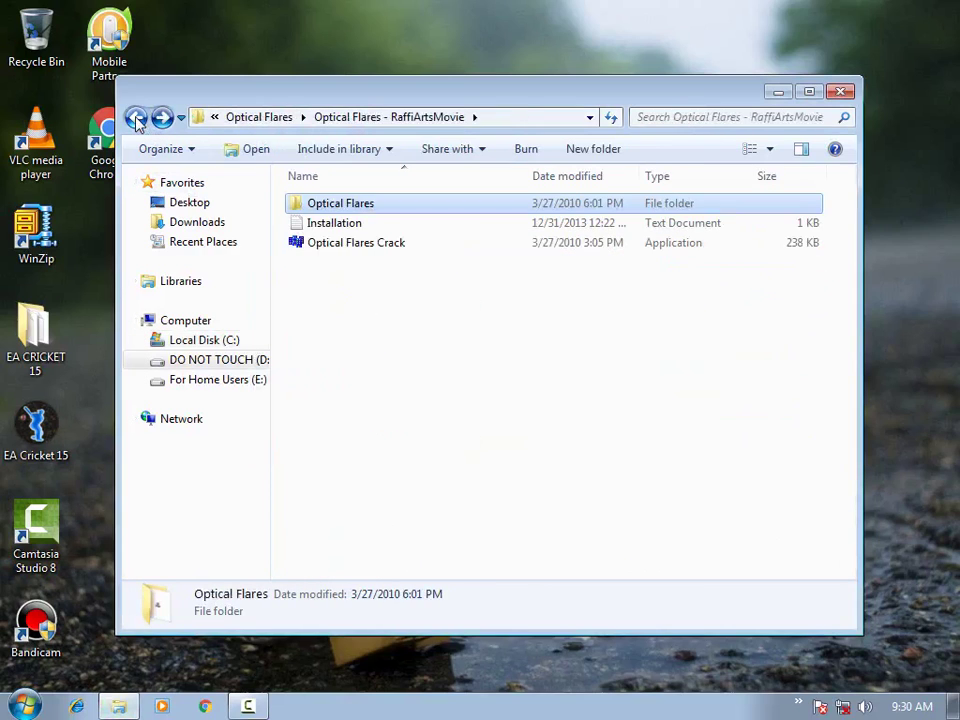
pyautogui.click(136, 118)
pyautogui.click(136, 118)
pyautogui.click(136, 118)
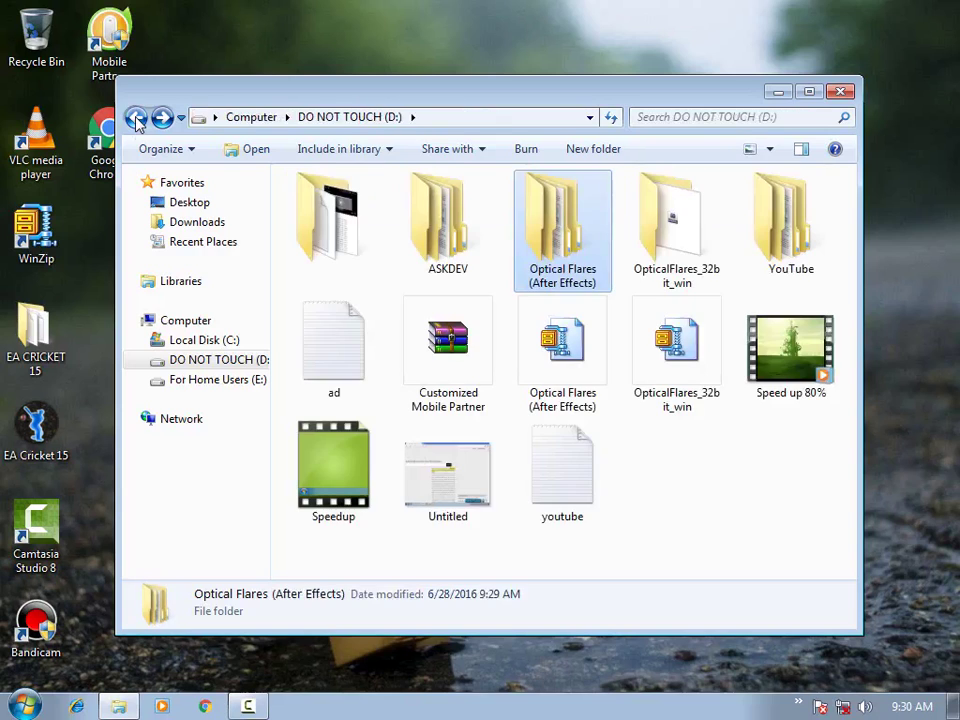
pyautogui.click(690, 499)
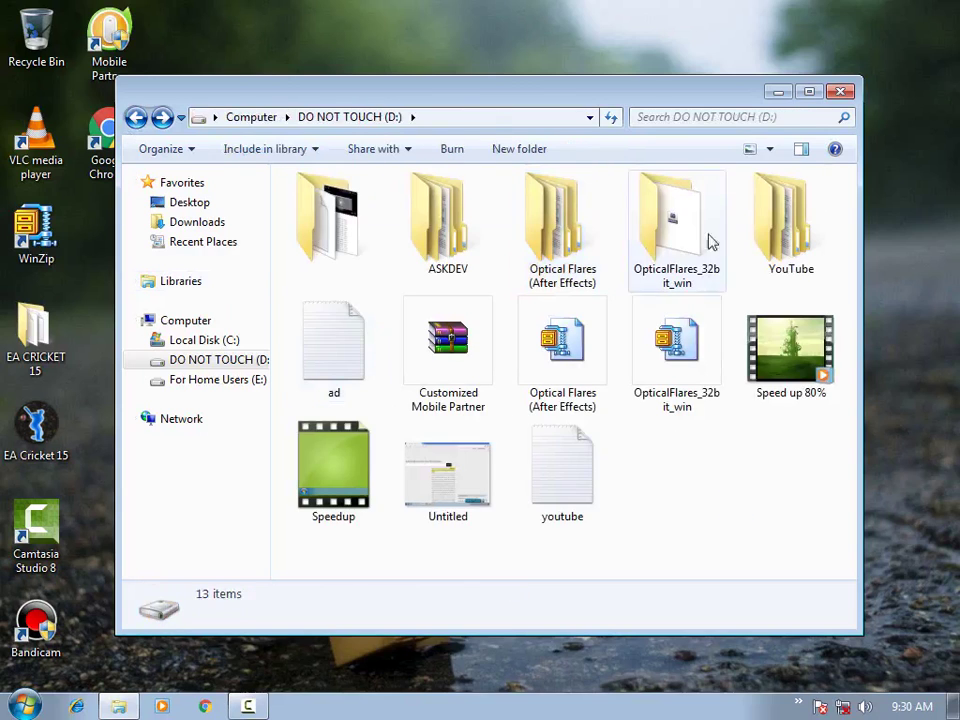
pyautogui.click(777, 92)
pyautogui.rightClick(549, 259)
pyautogui.click(611, 312)
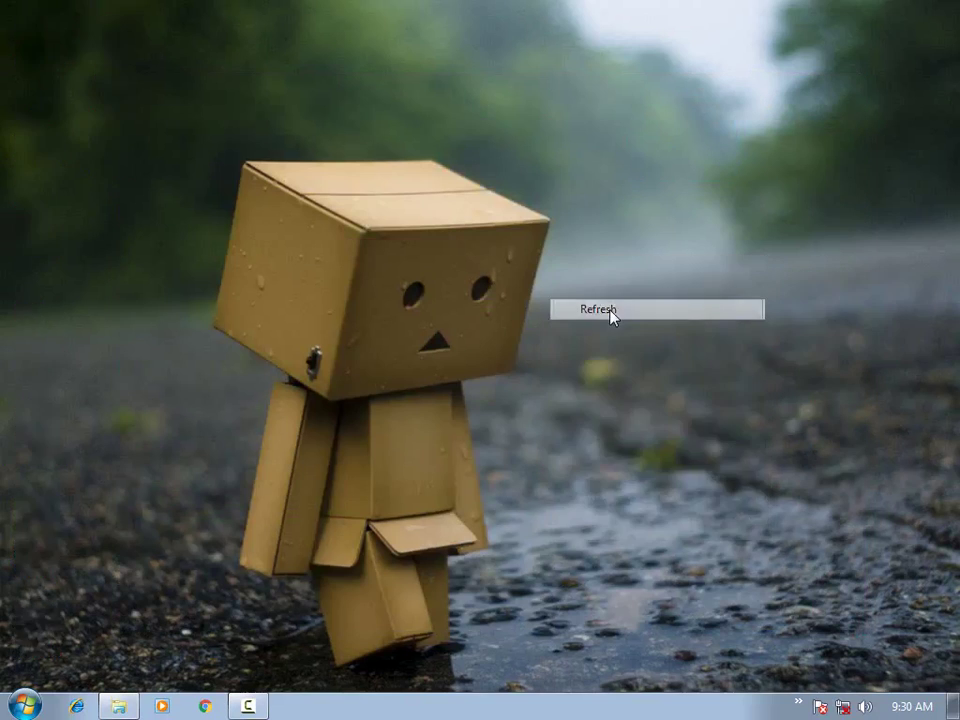
pyautogui.rightClick(611, 311)
pyautogui.click(675, 365)
# Step: Launch Adobe After Effects CS4 and decline participation in the Adobe Product Improvement Program
pyautogui.click(24, 706)
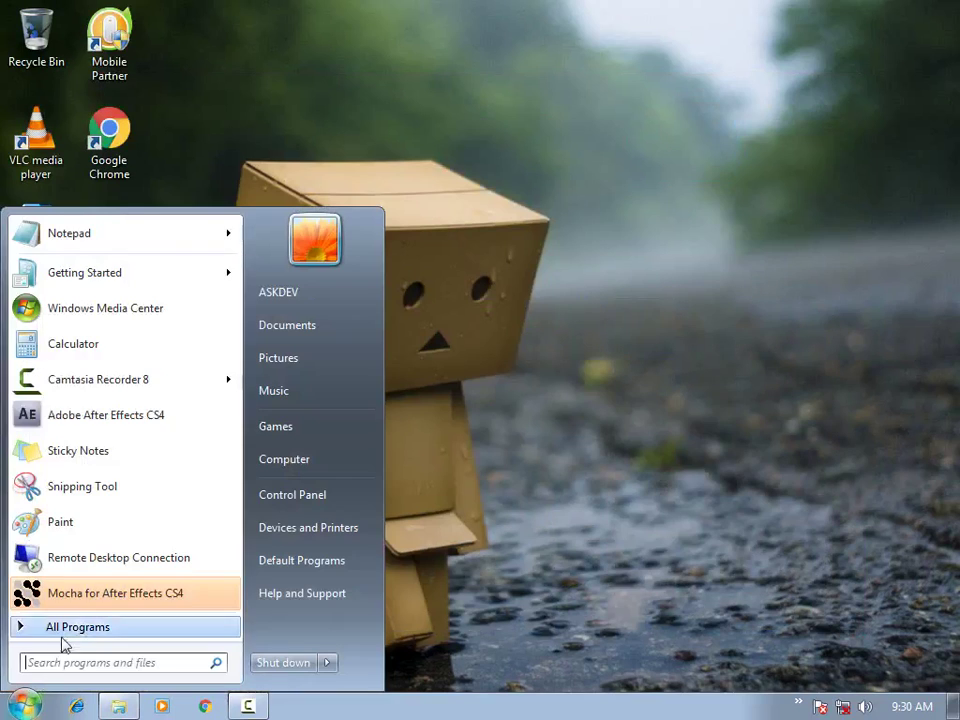
pyautogui.click(60, 628)
pyautogui.click(89, 228)
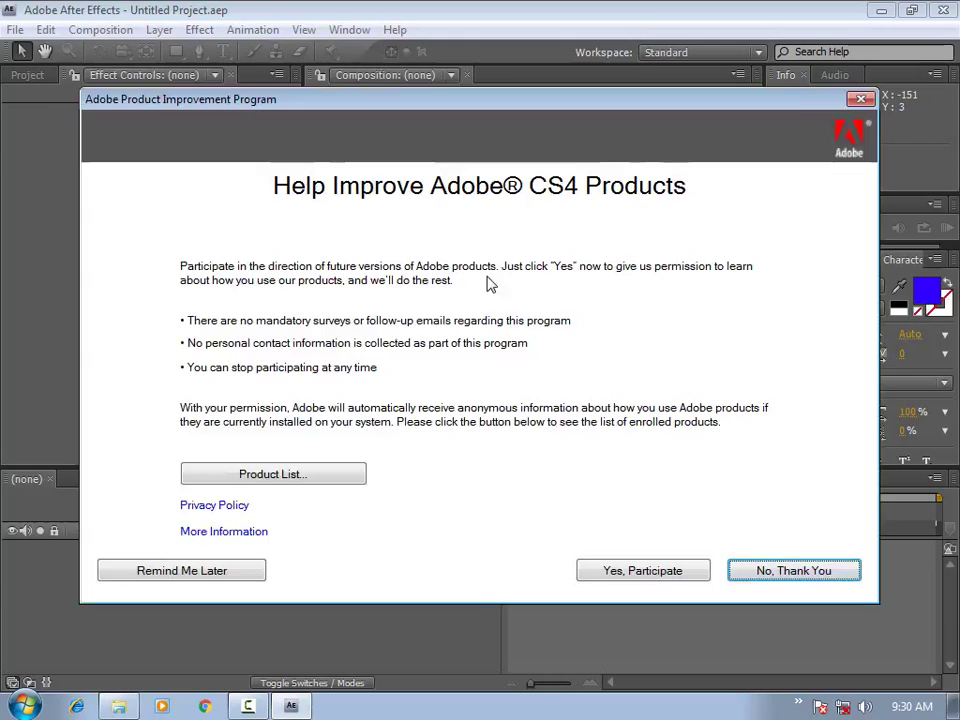
pyautogui.click(793, 573)
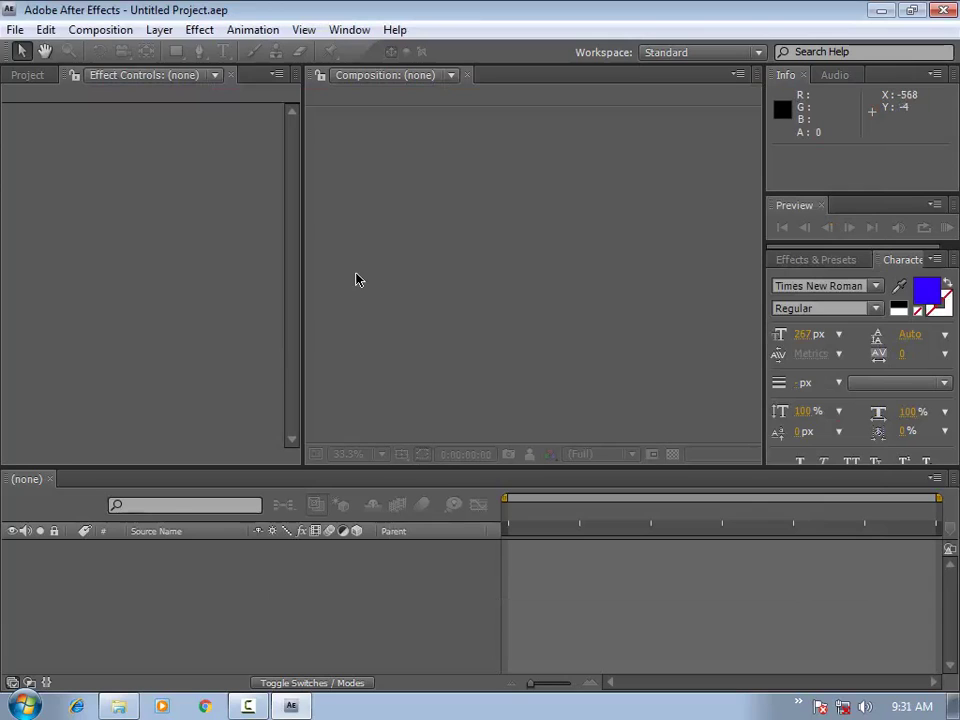
# Step: Create a 1280 x 720 composition at 29.97 fps and place the text ASKDEV across the middle of the frame
pyautogui.hotkey('ctrl', 'n')
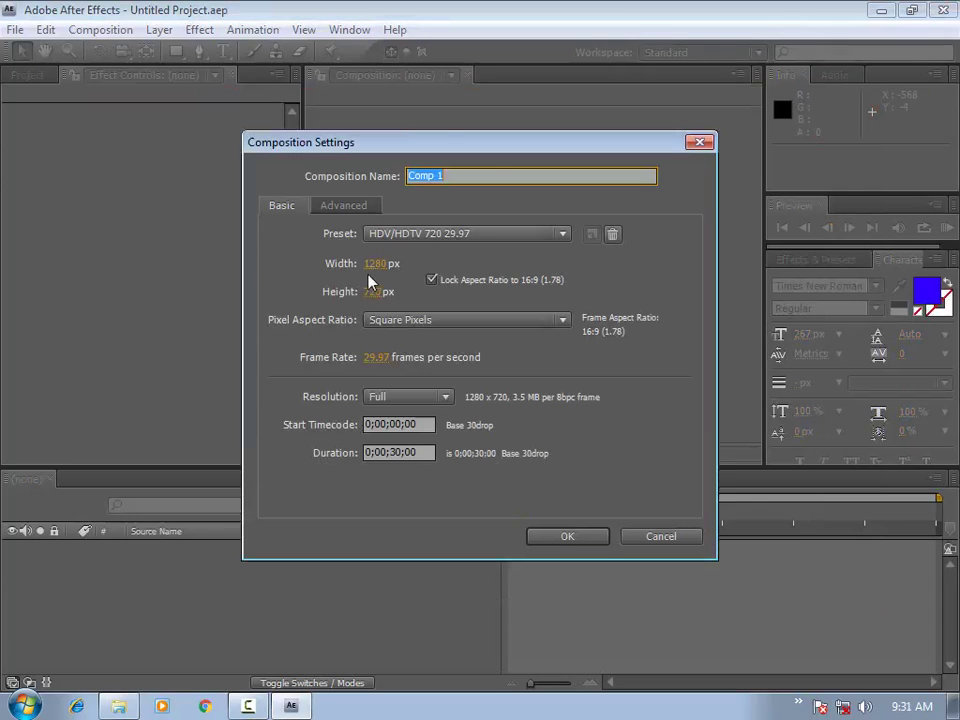
pyautogui.click(563, 540)
pyautogui.click(224, 52)
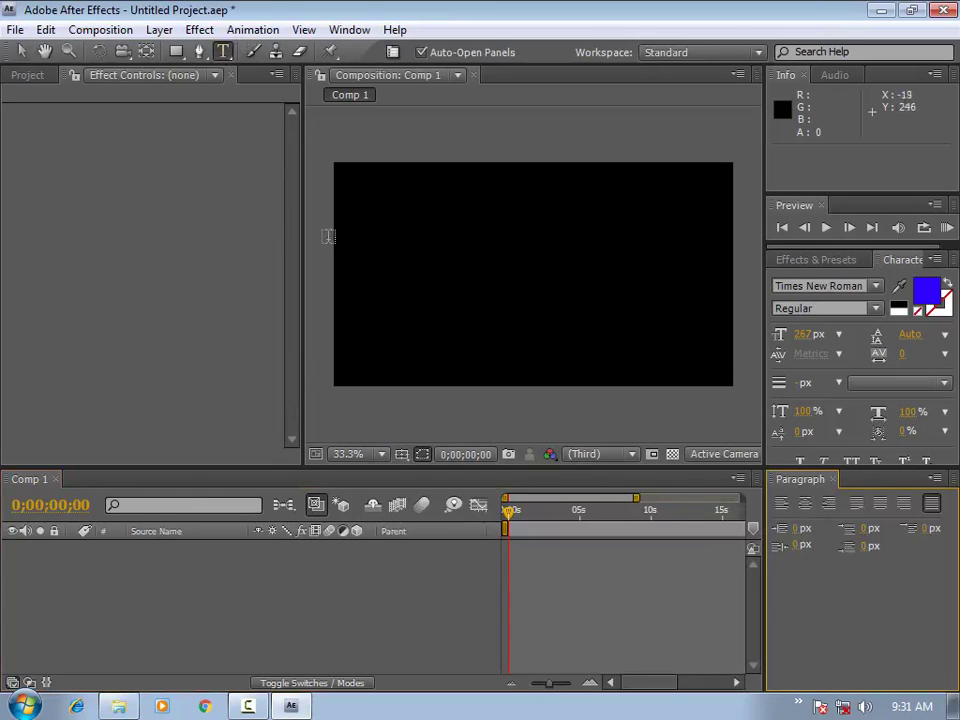
pyautogui.click(399, 262)
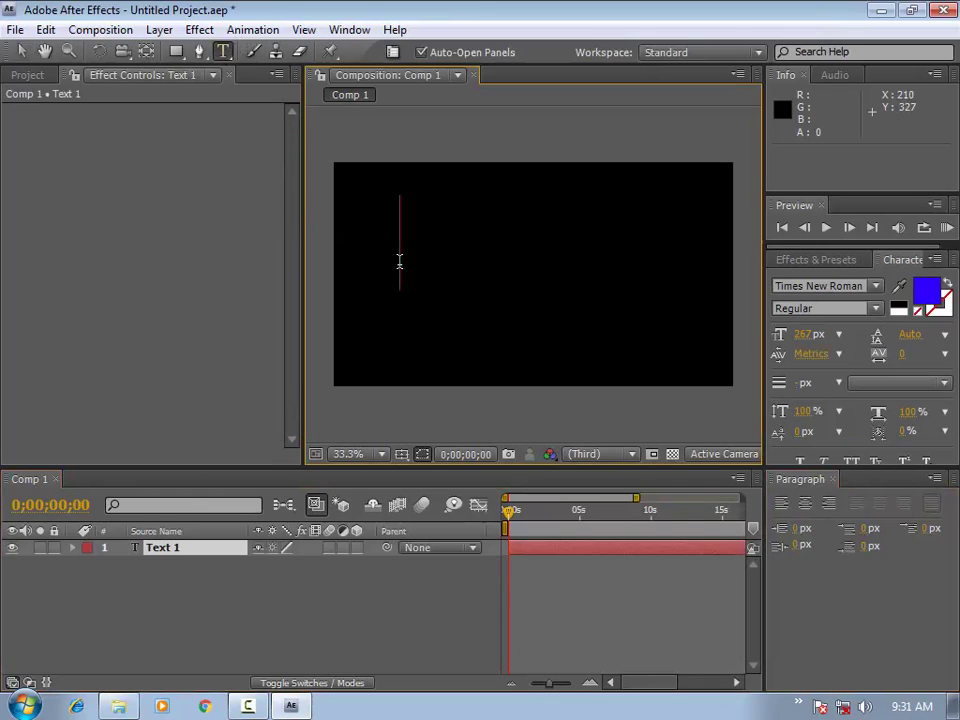
pyautogui.write('ASKDEV')
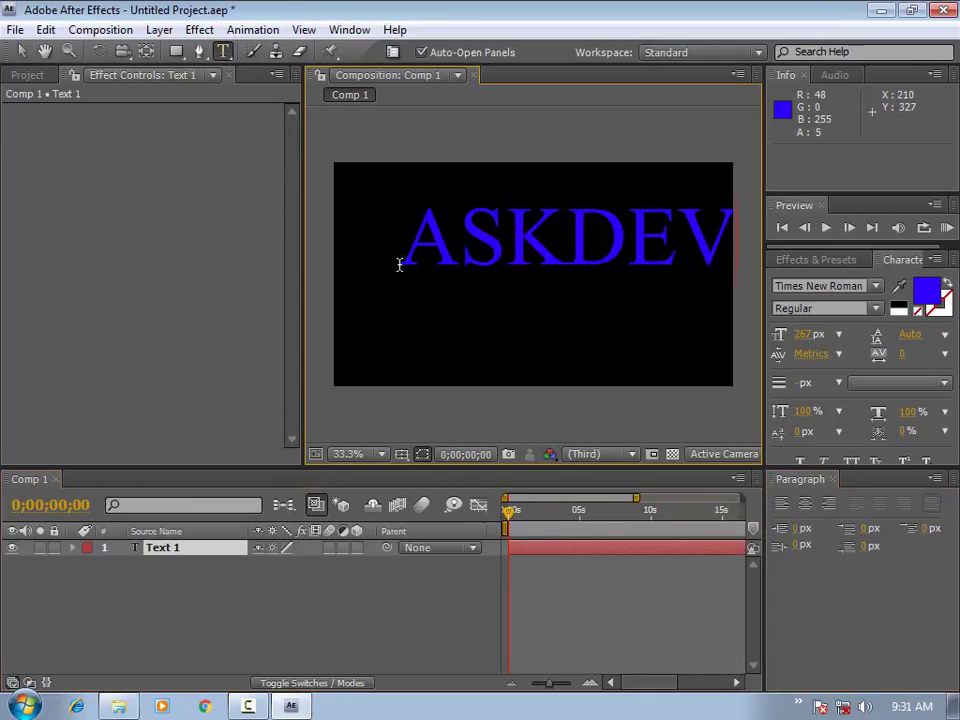
pyautogui.moveTo(555, 347); pyautogui.dragTo(540, 370)
pyautogui.click(22, 52)
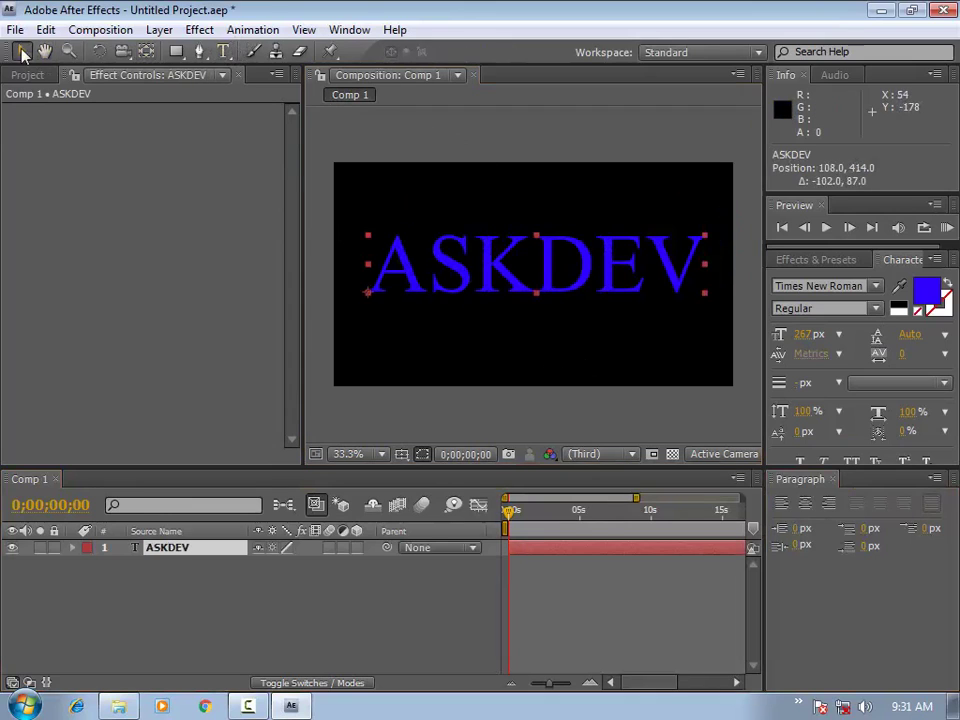
# Step: Apply the Video Copilot Optical Flares effect to the ASKDEV text layer
pyautogui.click(199, 29)
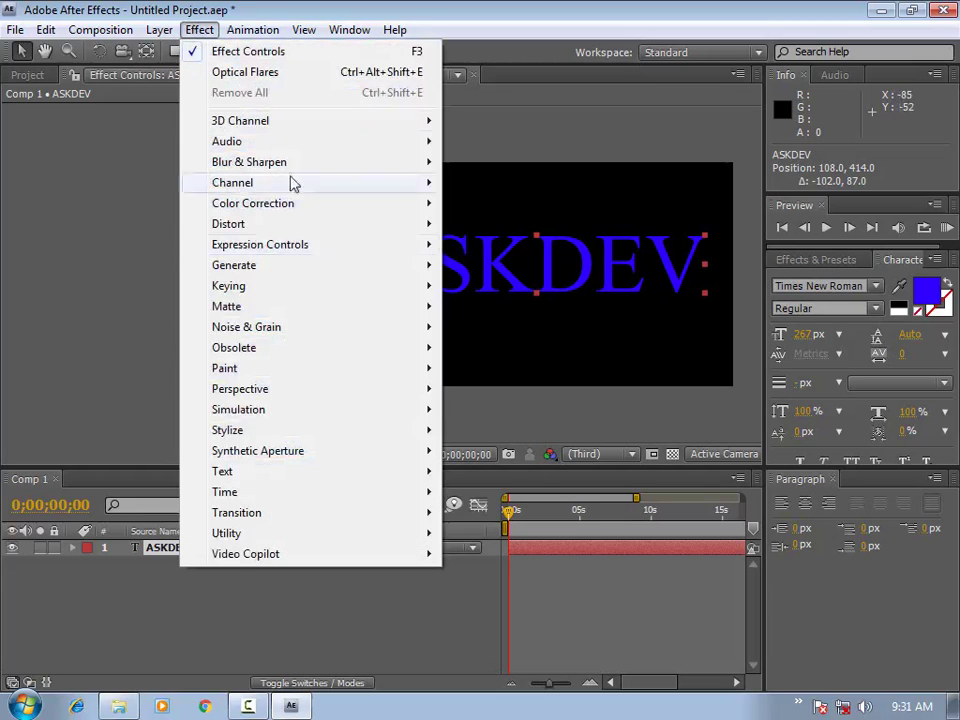
pyautogui.moveTo(420, 554)
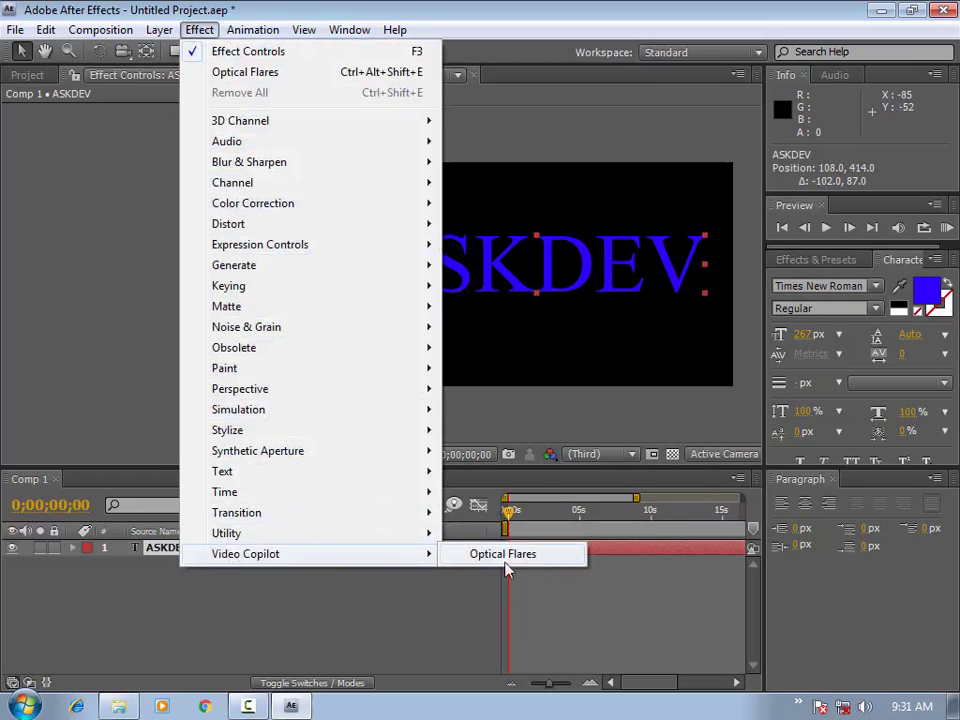
pyautogui.click(540, 560)
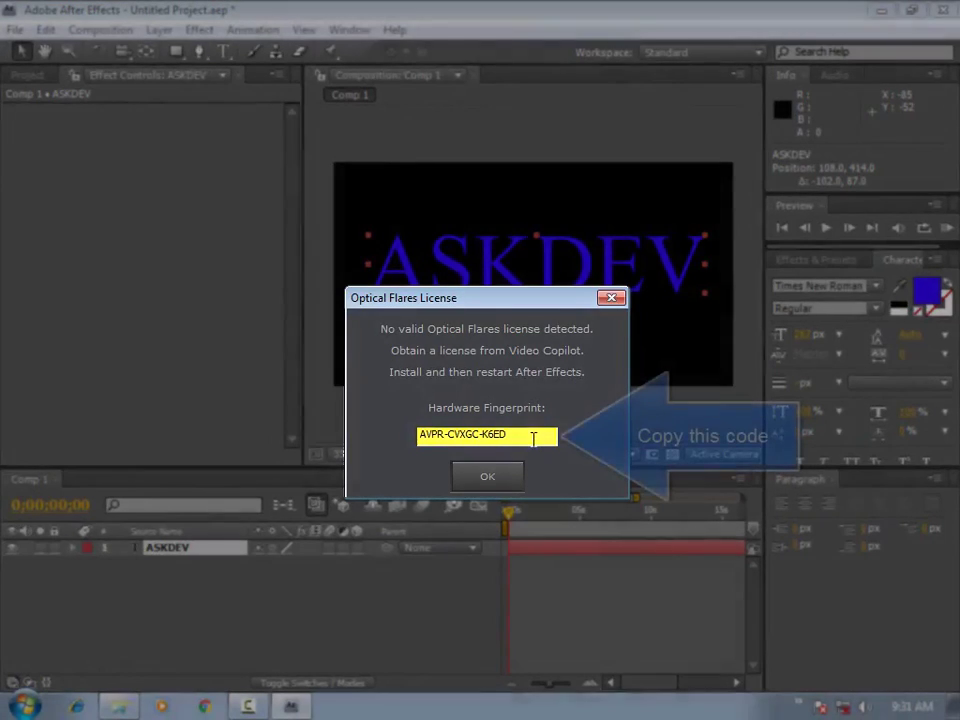
# Step: Copy the hardware fingerprint from the Optical Flares License dialog, dismiss it and quit After Effects without saving the project
pyautogui.moveTo(531, 435); pyautogui.dragTo(436, 430)
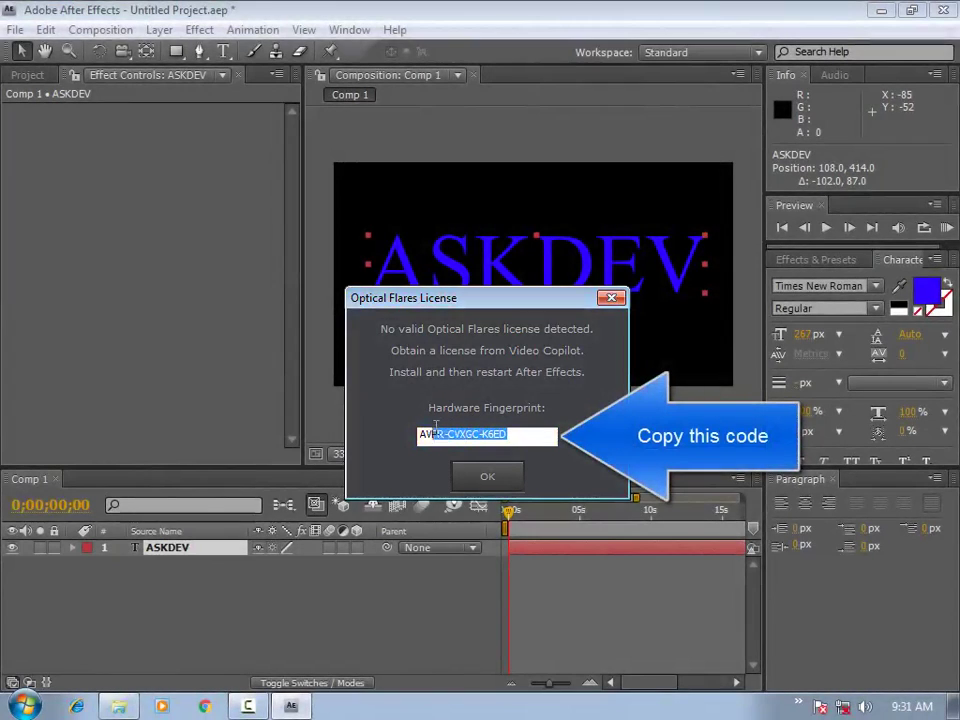
pyautogui.rightClick(428, 428)
pyautogui.click(549, 493)
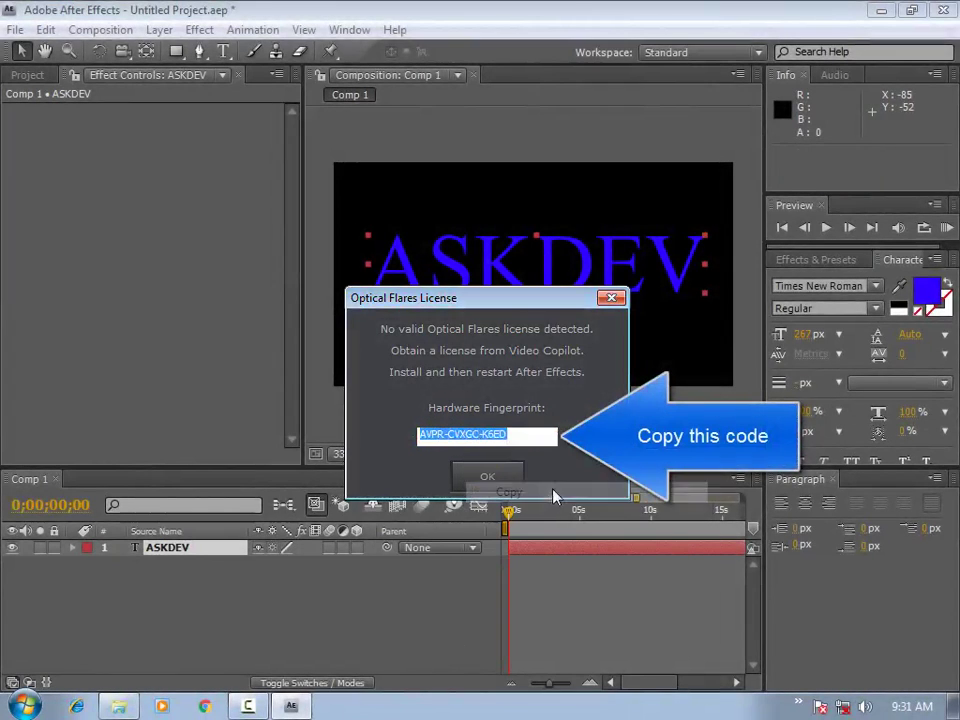
pyautogui.click(495, 479)
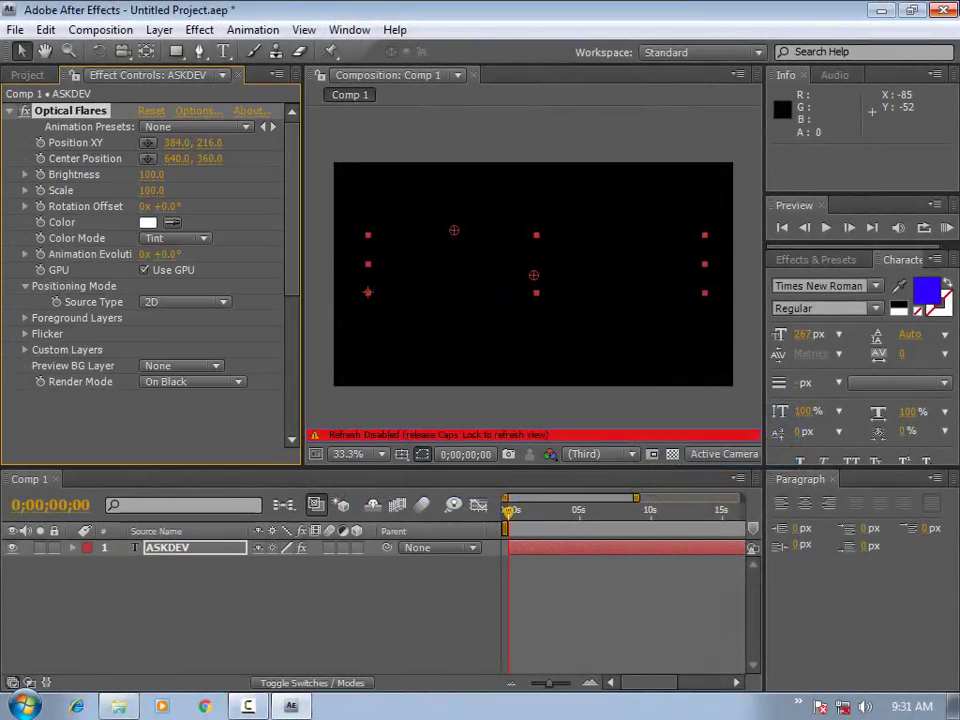
pyautogui.click(944, 10)
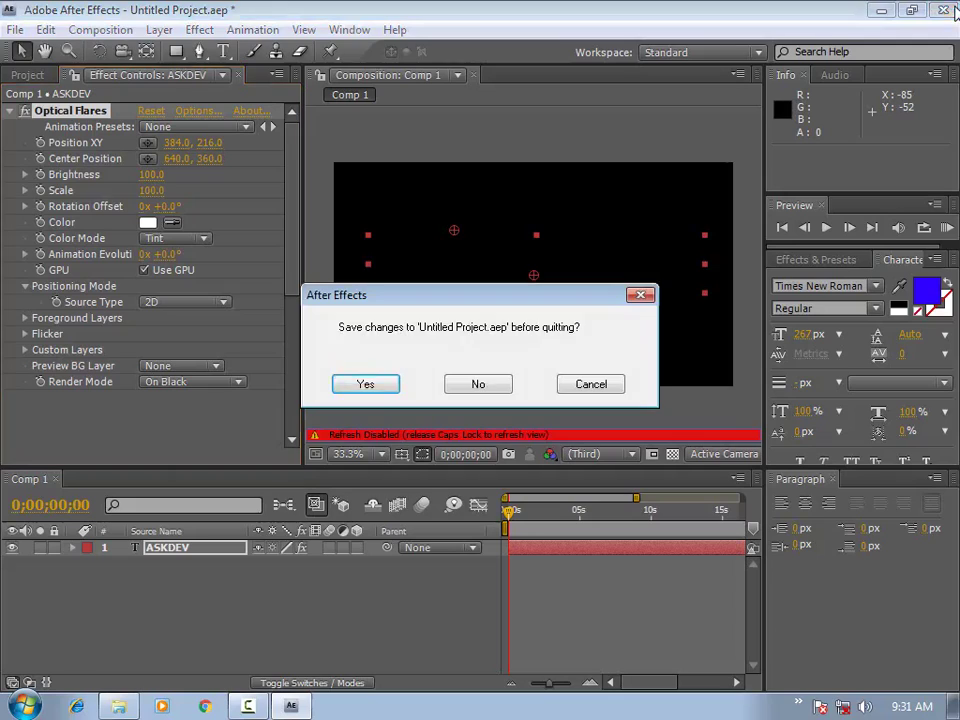
pyautogui.click(480, 385)
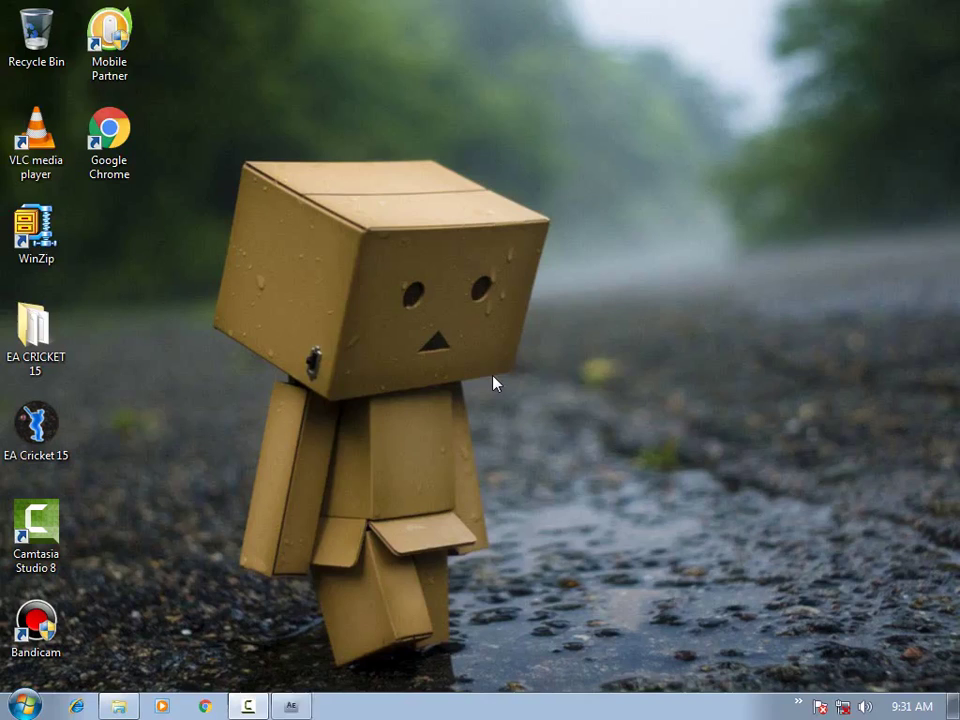
# Step: Run Optical Flares Crack as administrator from Optical Flares - RaffiArtsMovie inside Optical Flares (After Effects) and minimize the folder window
pyautogui.click(122, 707)
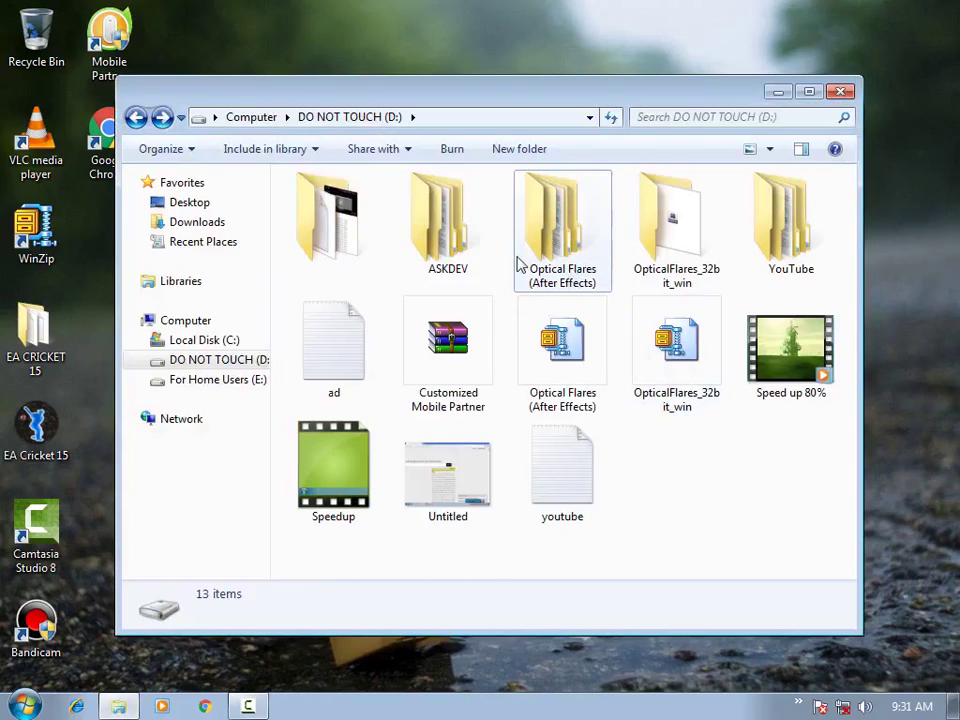
pyautogui.doubleClick(562, 254)
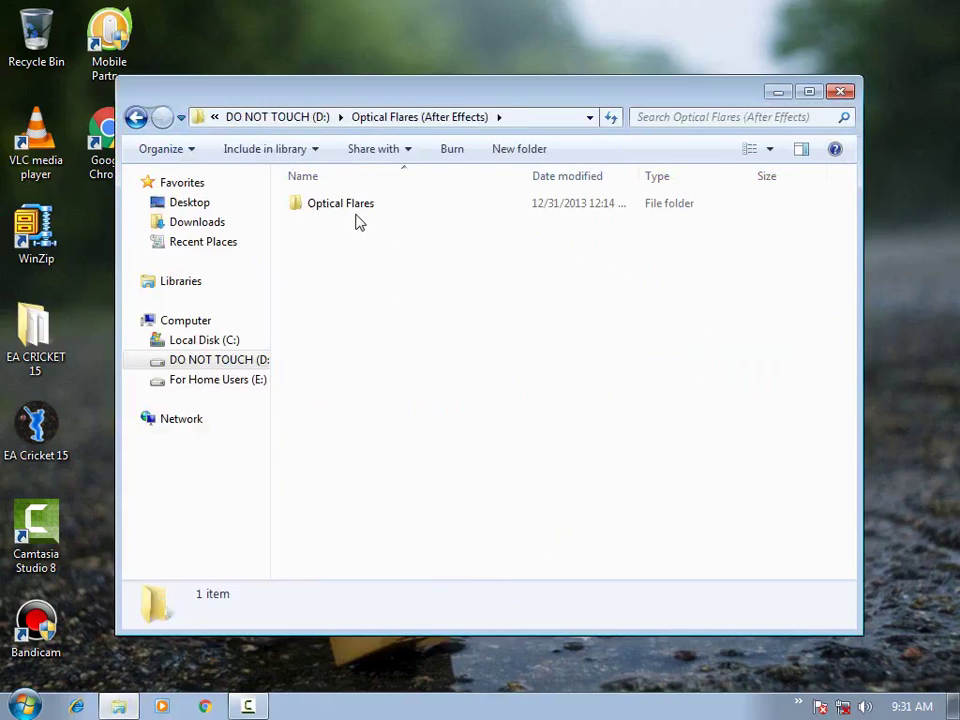
pyautogui.doubleClick(362, 214)
pyautogui.doubleClick(365, 215)
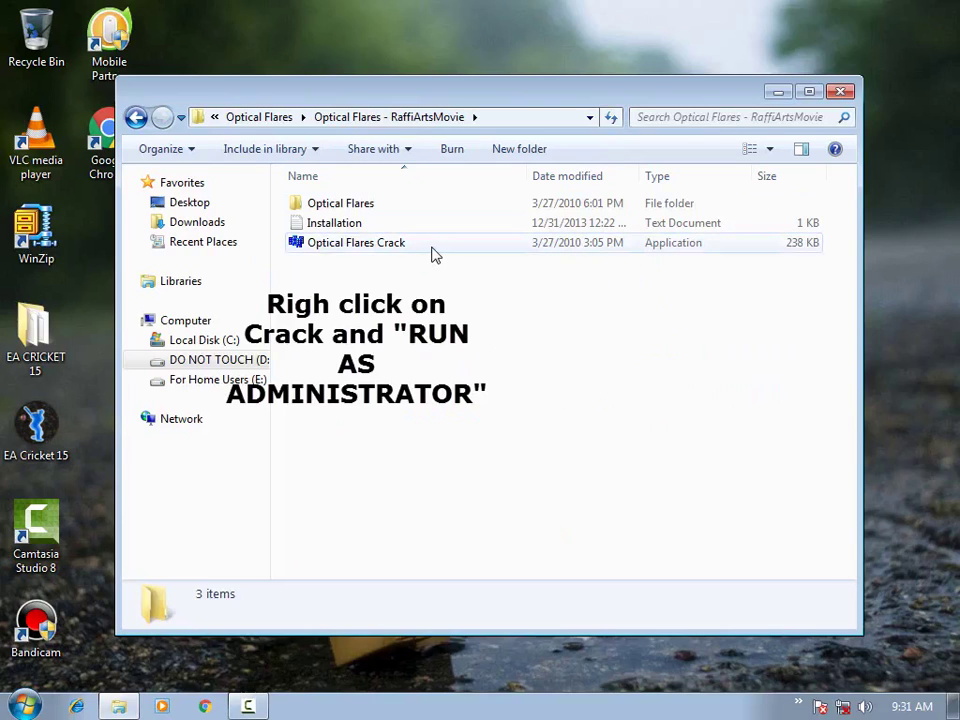
pyautogui.rightClick(435, 255)
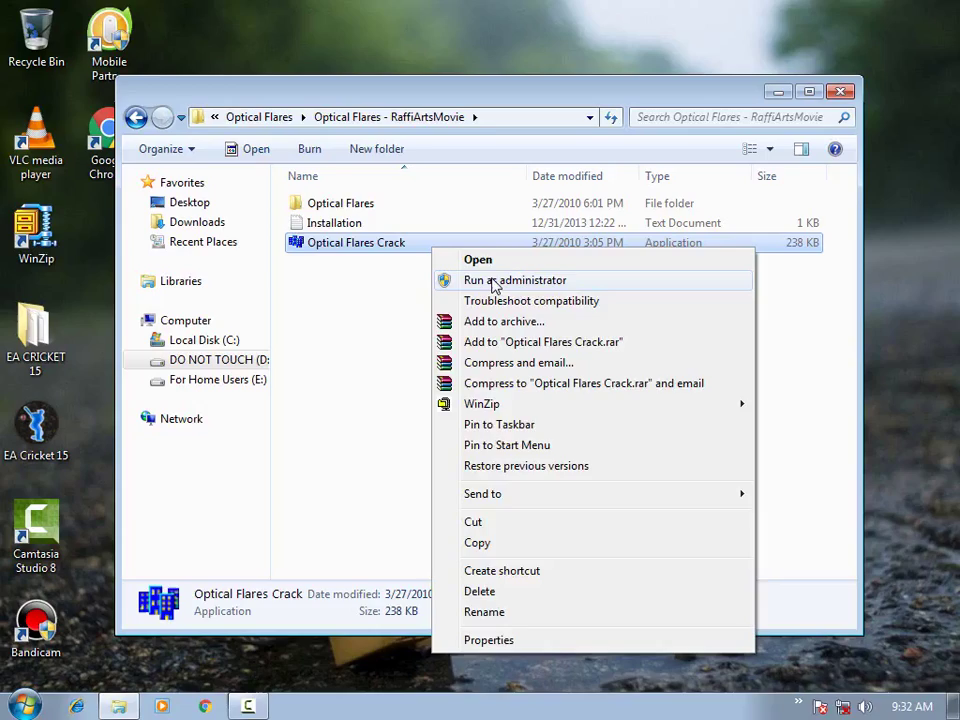
pyautogui.click(495, 282)
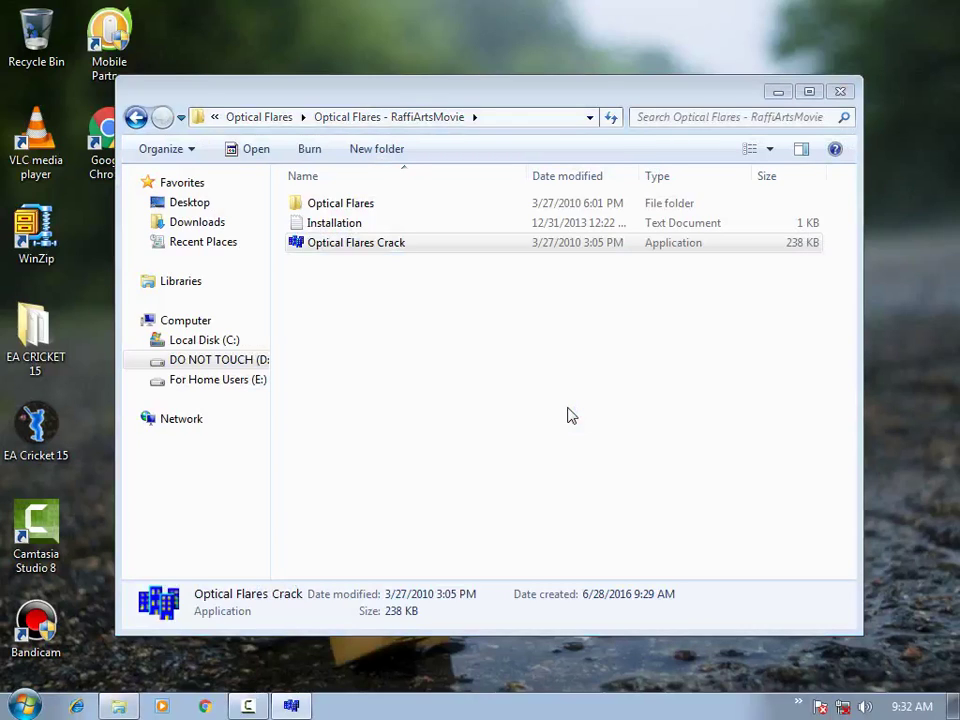
pyautogui.click(778, 92)
# Step: Paste the copied hardware fingerprint as the HWID and start generating the license
pyautogui.rightClick(302, 169)
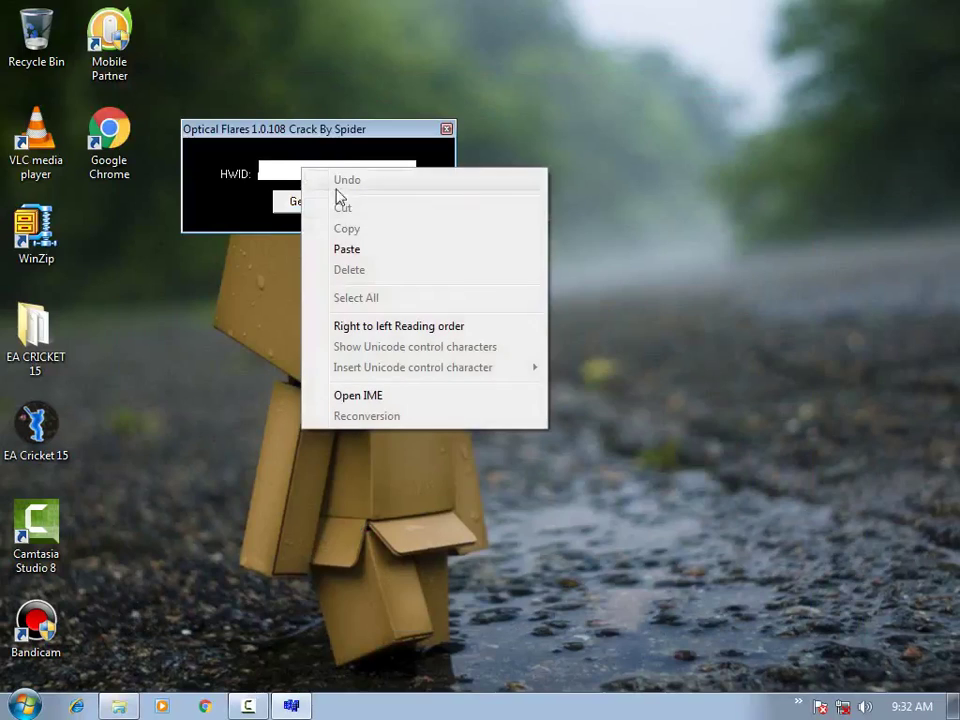
pyautogui.click(397, 250)
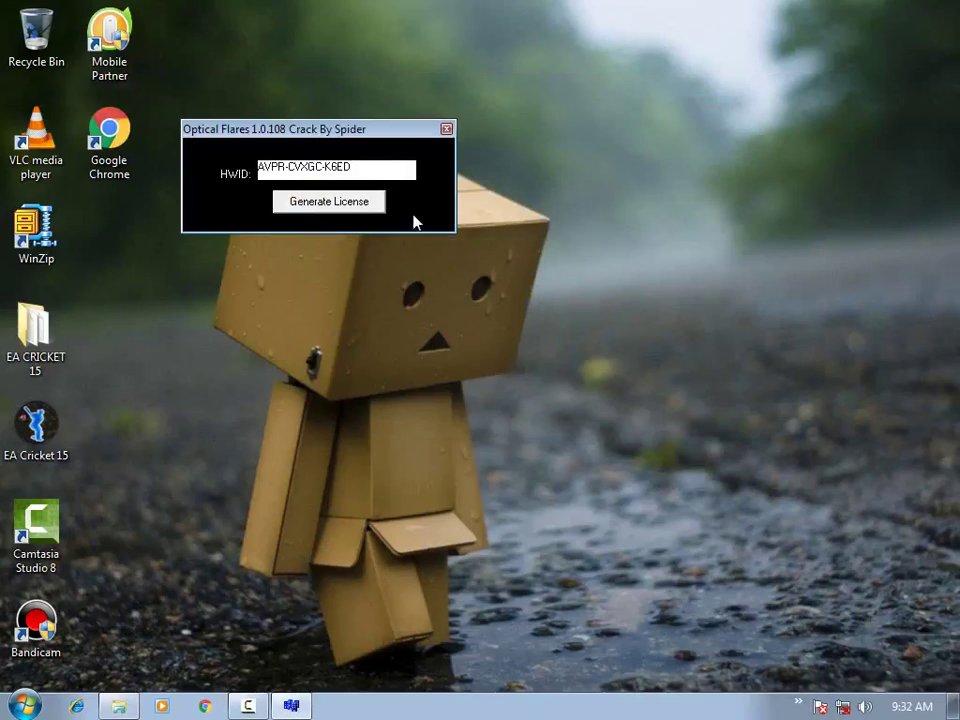
pyautogui.click(321, 206)
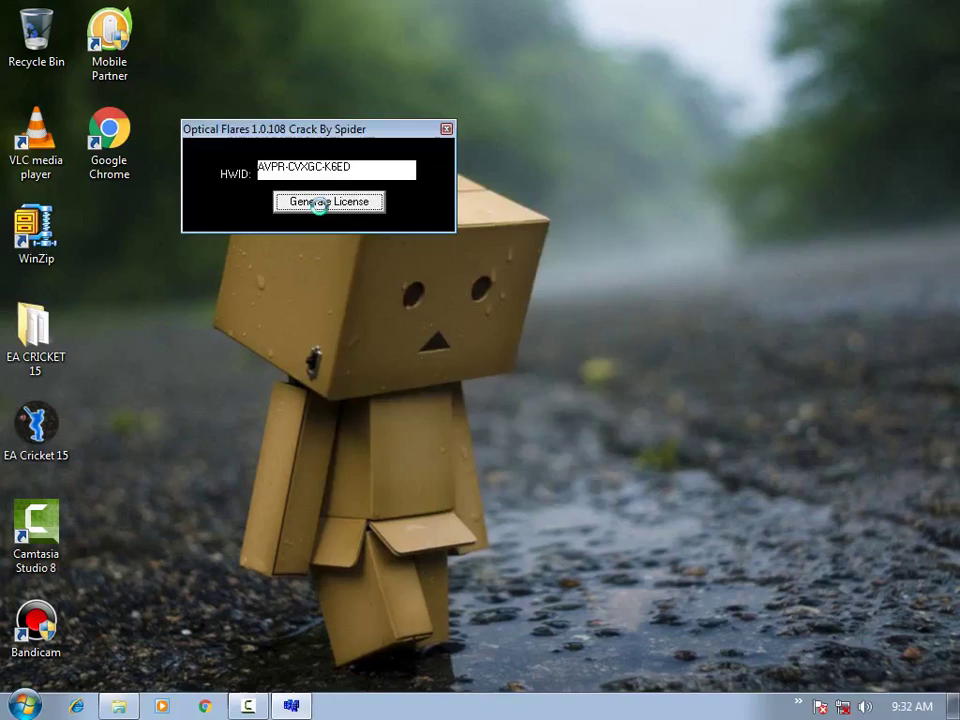
# Step: Save the license to Program Files\Adobe\Adobe After Effects CS4\Support Files\Plug-ins\Optical Flares on Local Disk (C:) and close the generator
pyautogui.scroll(-1, 605, 300)
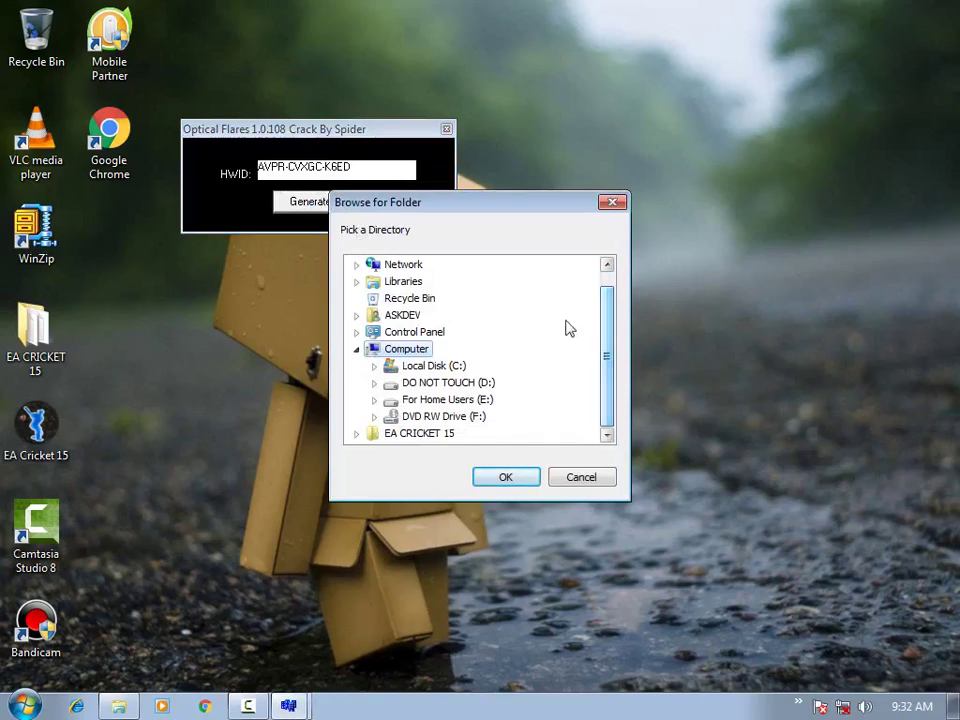
pyautogui.doubleClick(427, 367)
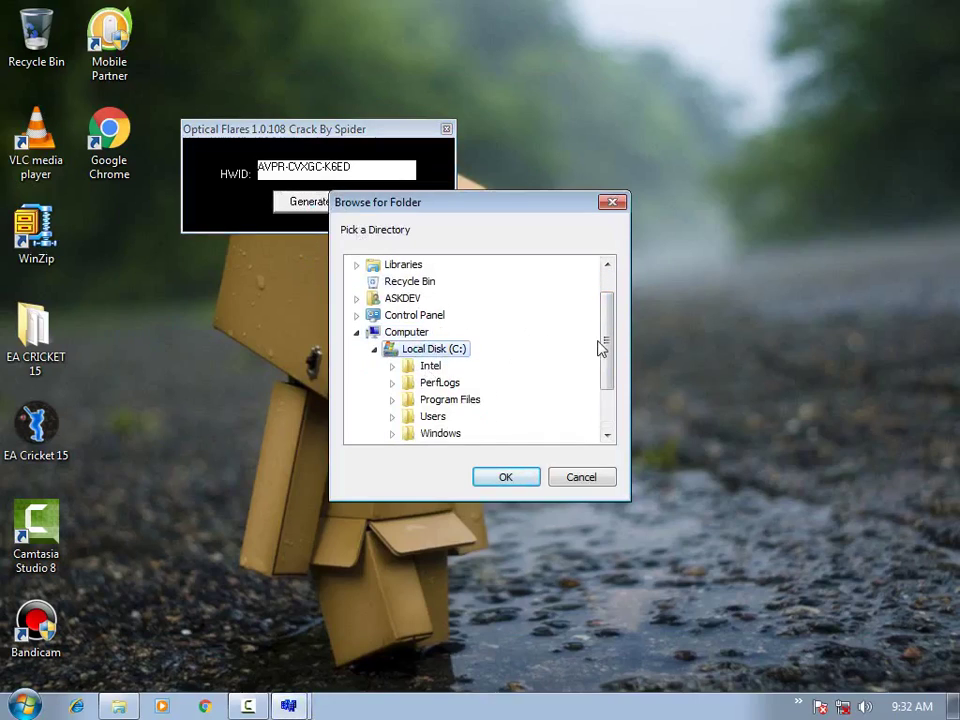
pyautogui.scroll(-2, 605, 345)
pyautogui.doubleClick(447, 335)
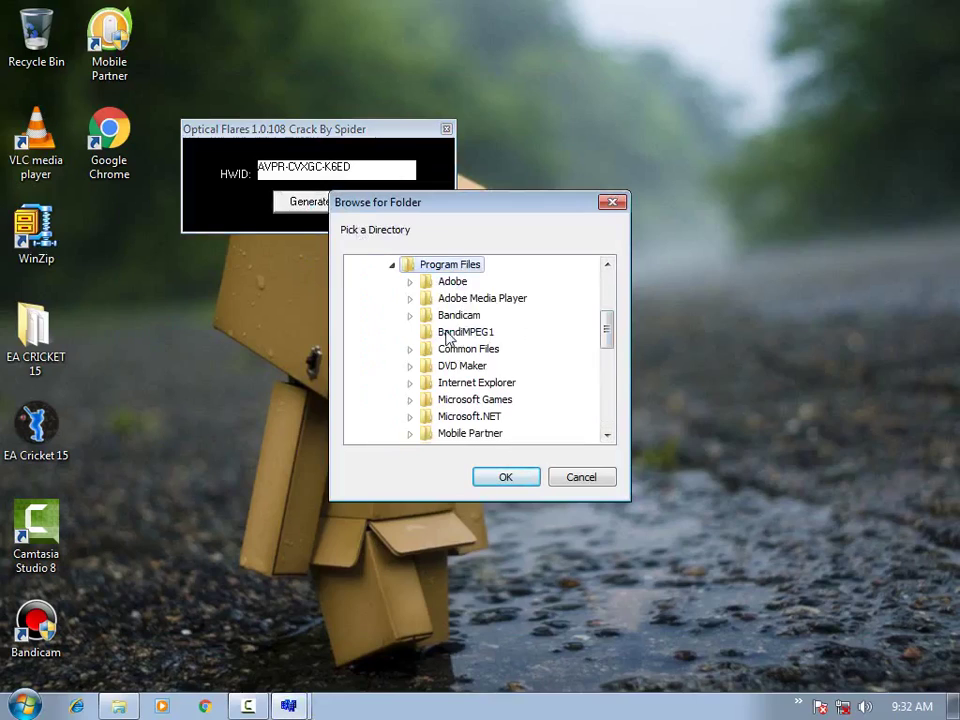
pyautogui.doubleClick(450, 282)
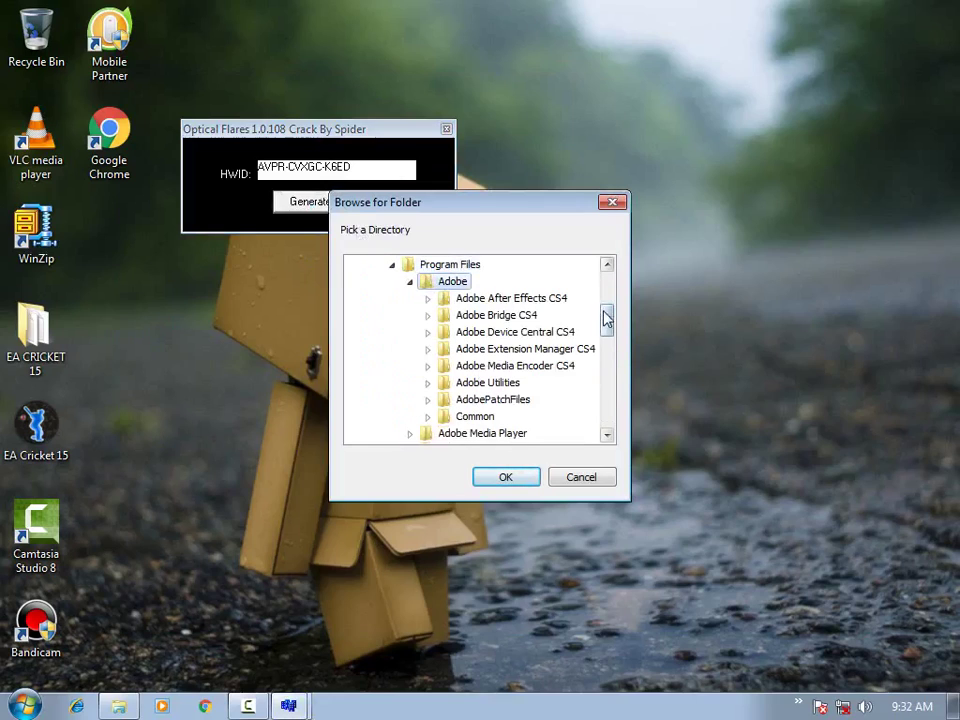
pyautogui.doubleClick(546, 299)
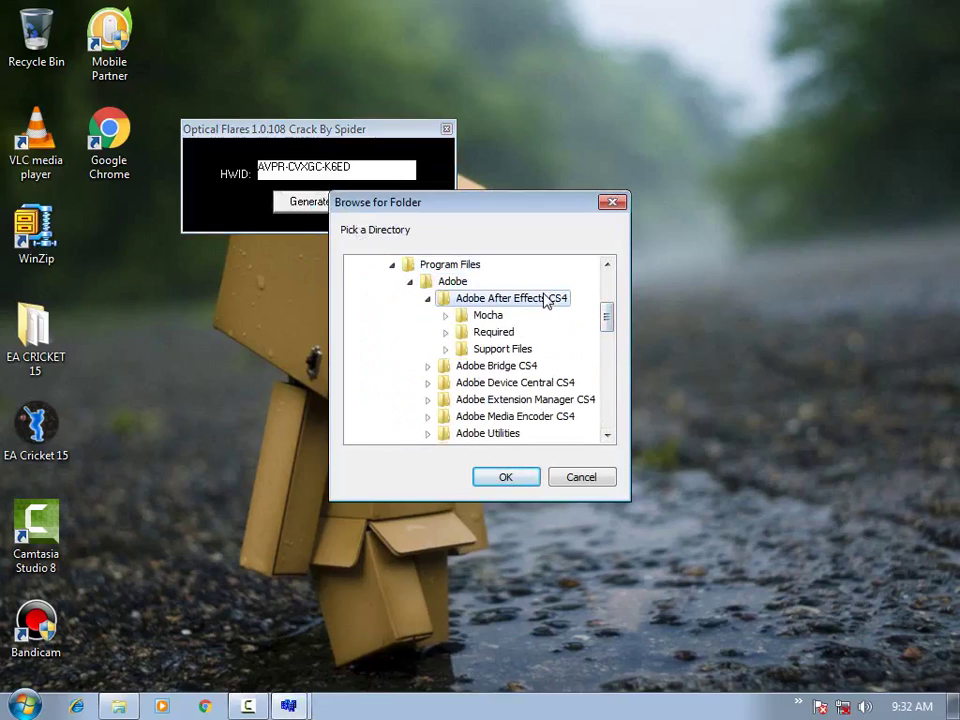
pyautogui.doubleClick(497, 348)
pyautogui.moveTo(617, 325); pyautogui.dragTo(615, 333)
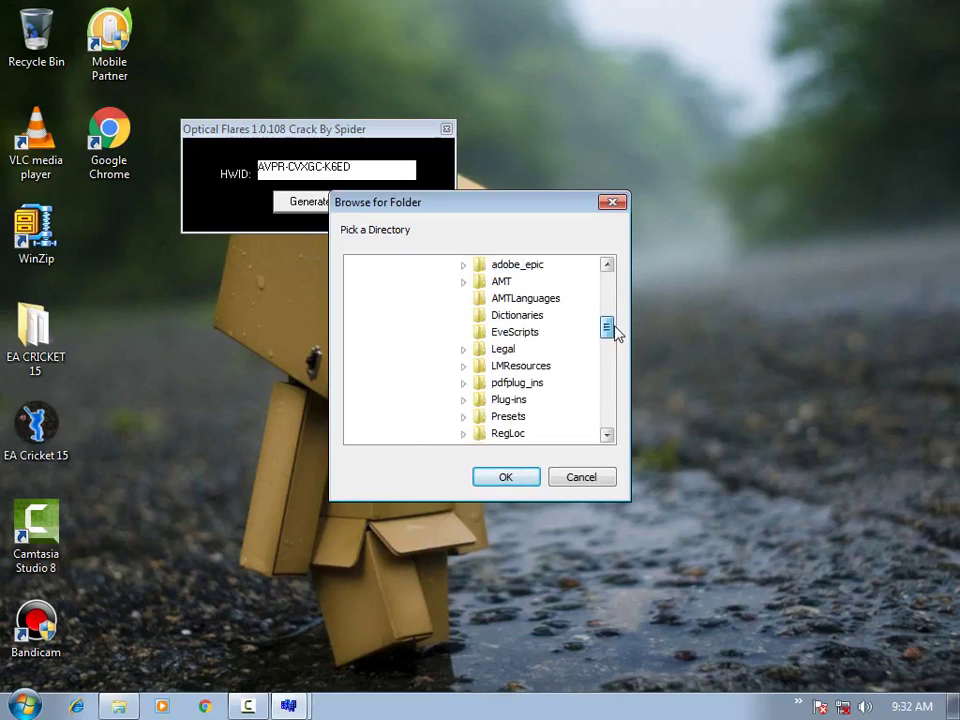
pyautogui.doubleClick(509, 399)
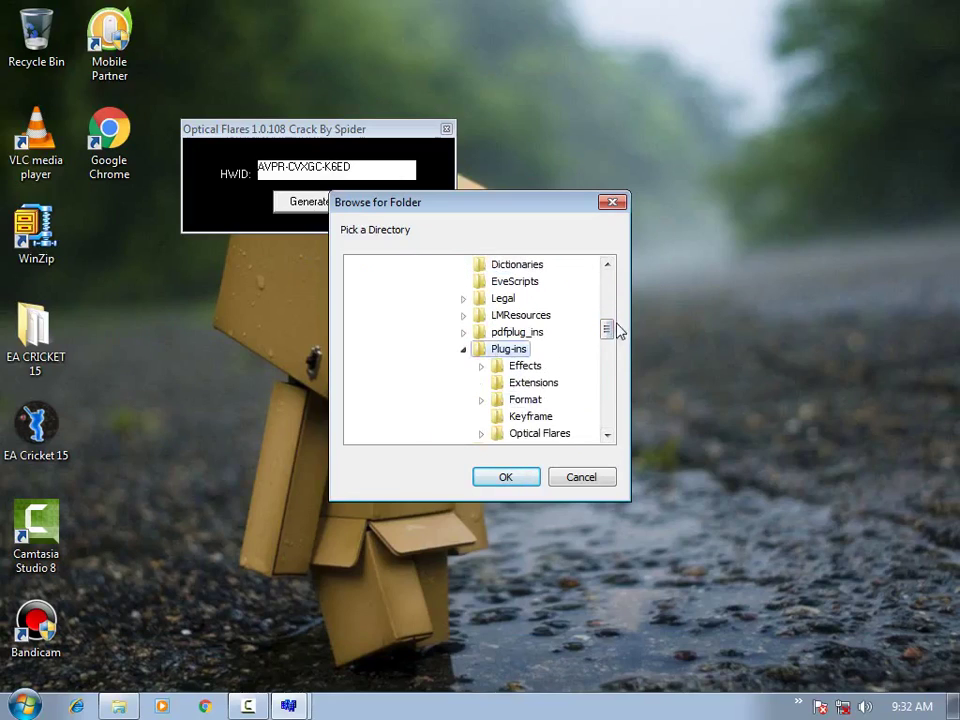
pyautogui.scroll(-3, 610, 335)
pyautogui.click(528, 300)
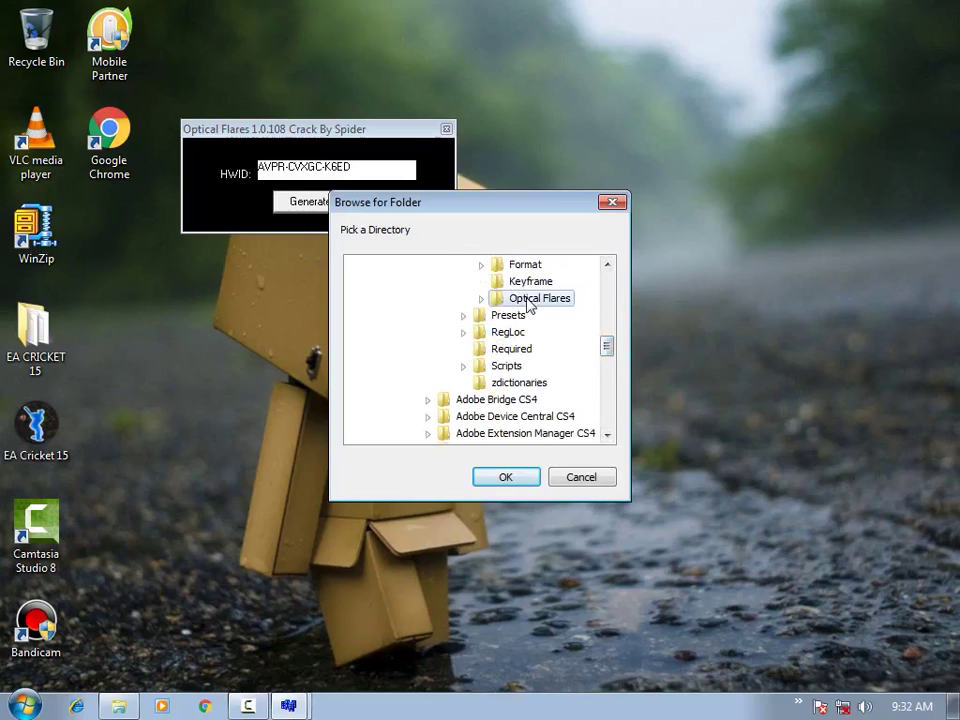
pyautogui.click(508, 478)
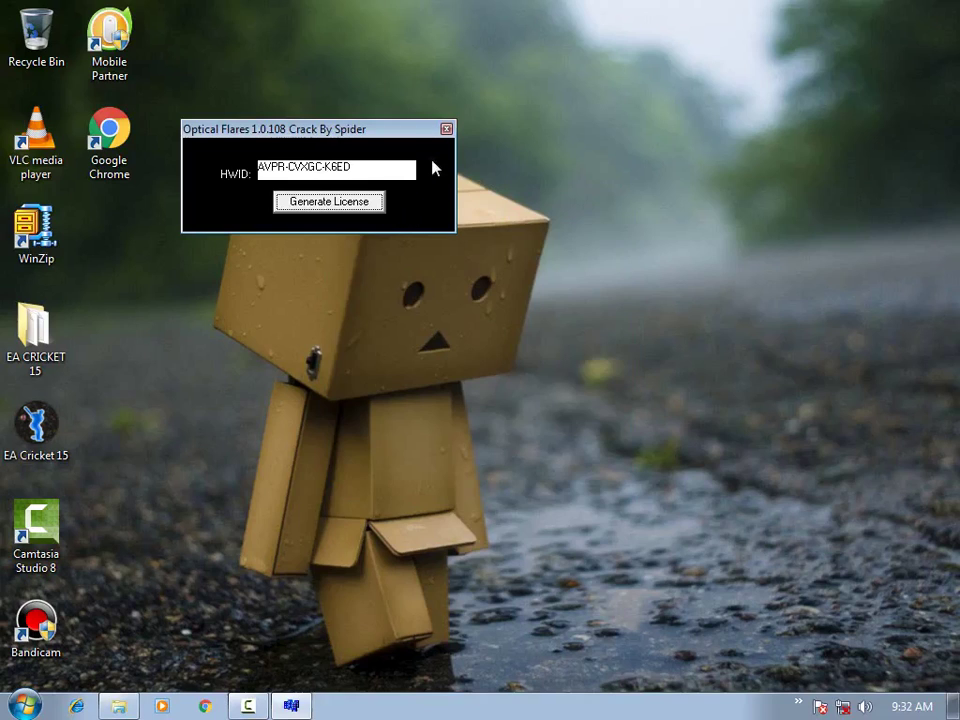
pyautogui.click(447, 130)
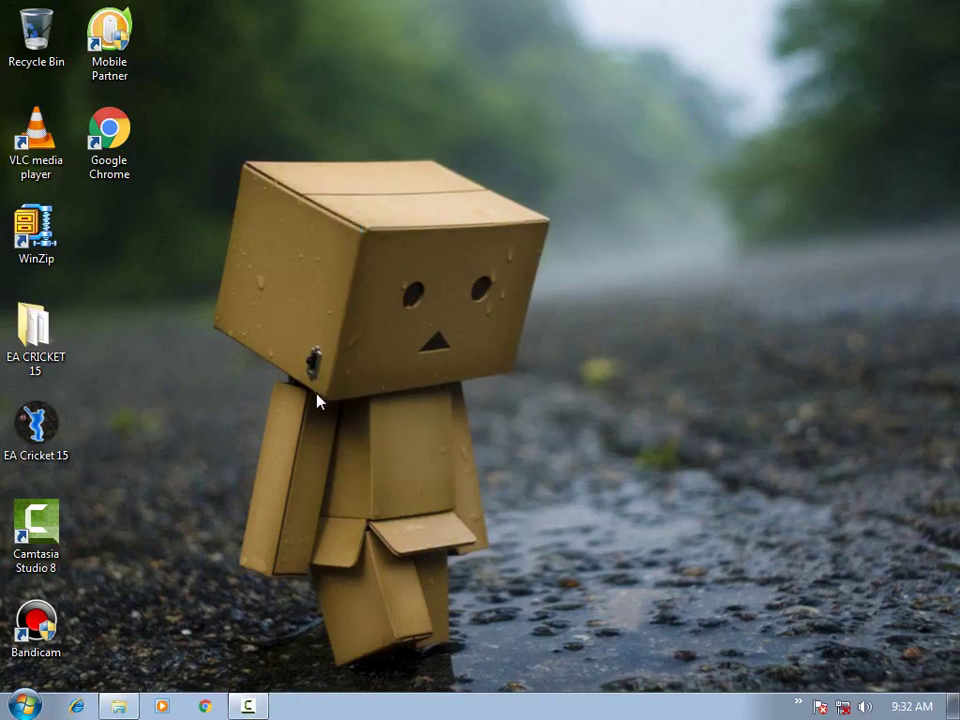
pyautogui.rightClick(326, 364)
pyautogui.click(416, 411)
pyautogui.rightClick(416, 410)
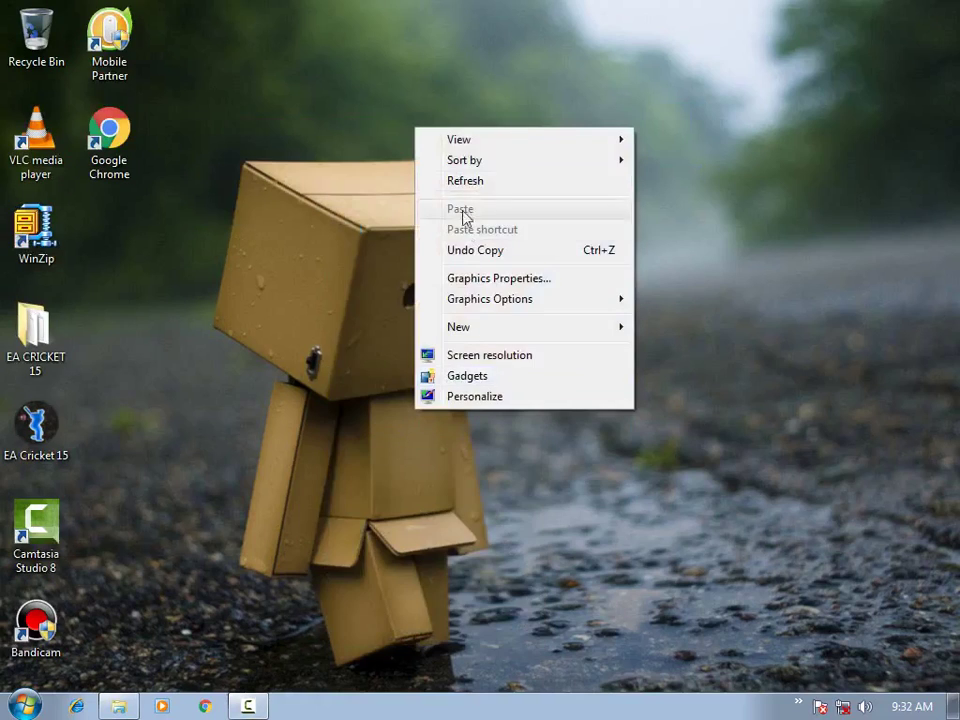
pyautogui.click(465, 181)
# Step: Launch Adobe After Effects CS4 and create a composition with the HDV/HDTV 720 29.97 preset and a 0;00;30;00 duration
pyautogui.click(24, 706)
pyautogui.click(72, 626)
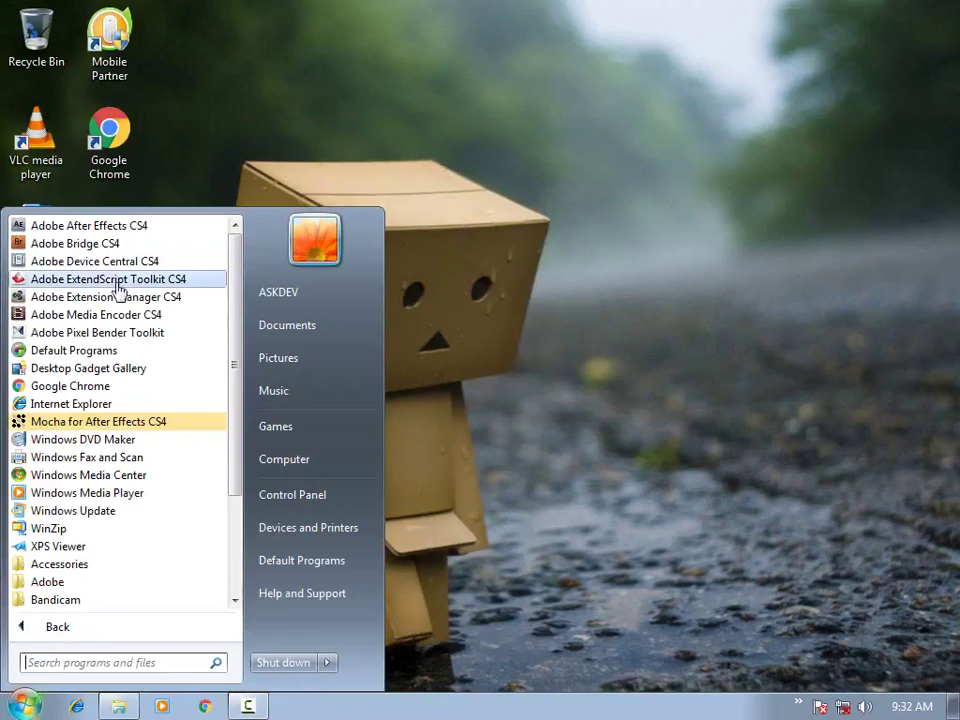
pyautogui.click(117, 228)
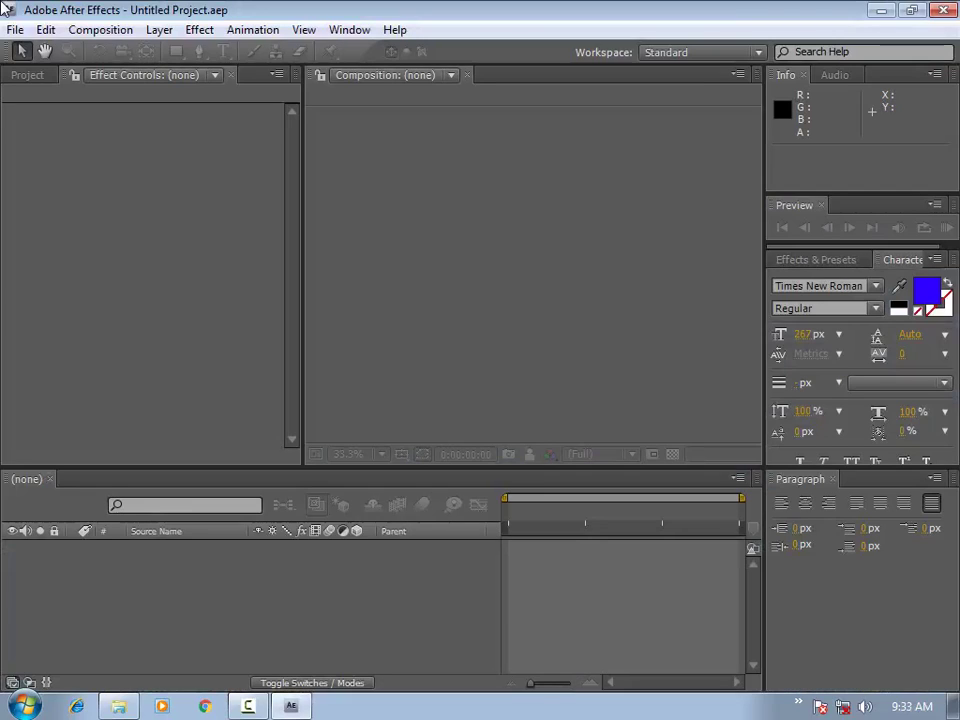
pyautogui.hotkey('ctrl', 'n')
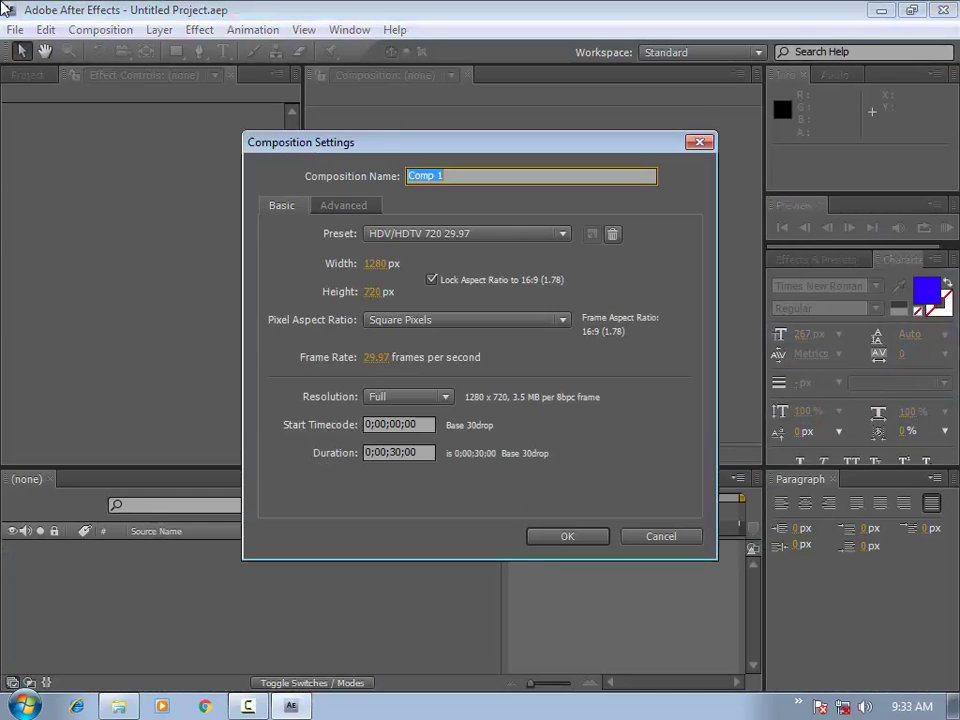
pyautogui.click(553, 544)
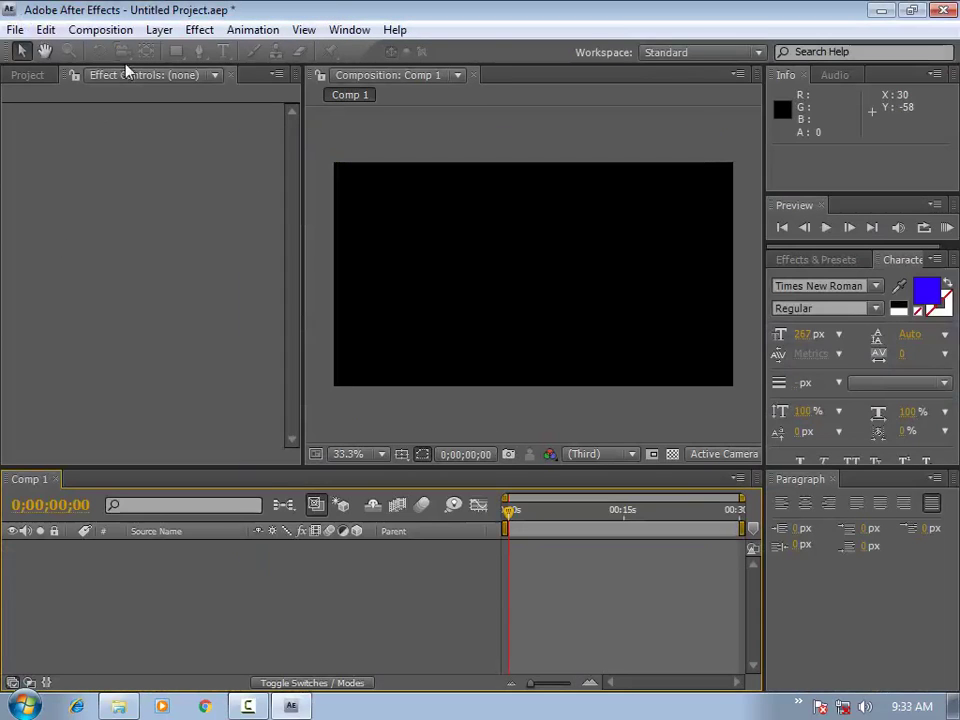
# Step: Add the text "ASKDEV" to the composition and move it to about 105, 408
pyautogui.click(224, 52)
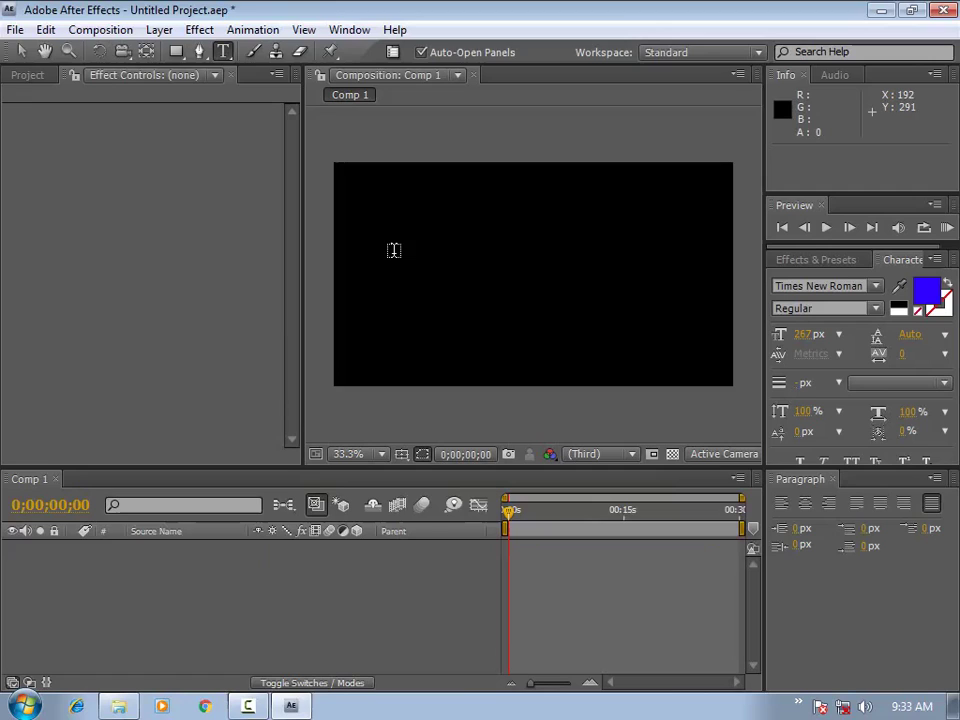
pyautogui.click(394, 250)
pyautogui.write('ASKDEV')
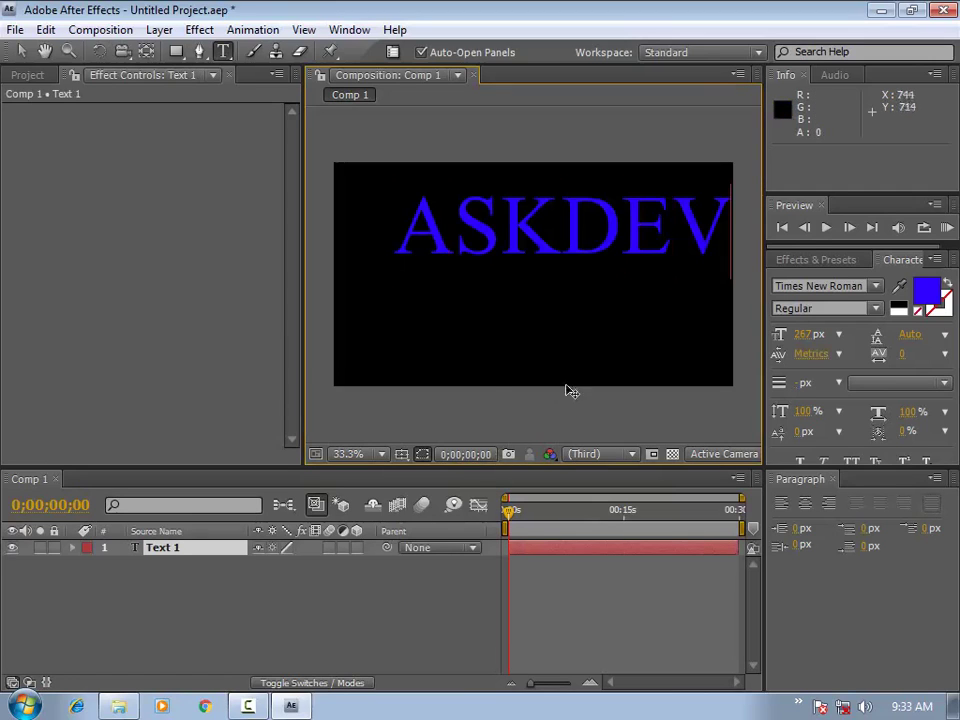
pyautogui.moveTo(568, 362); pyautogui.dragTo(542, 392)
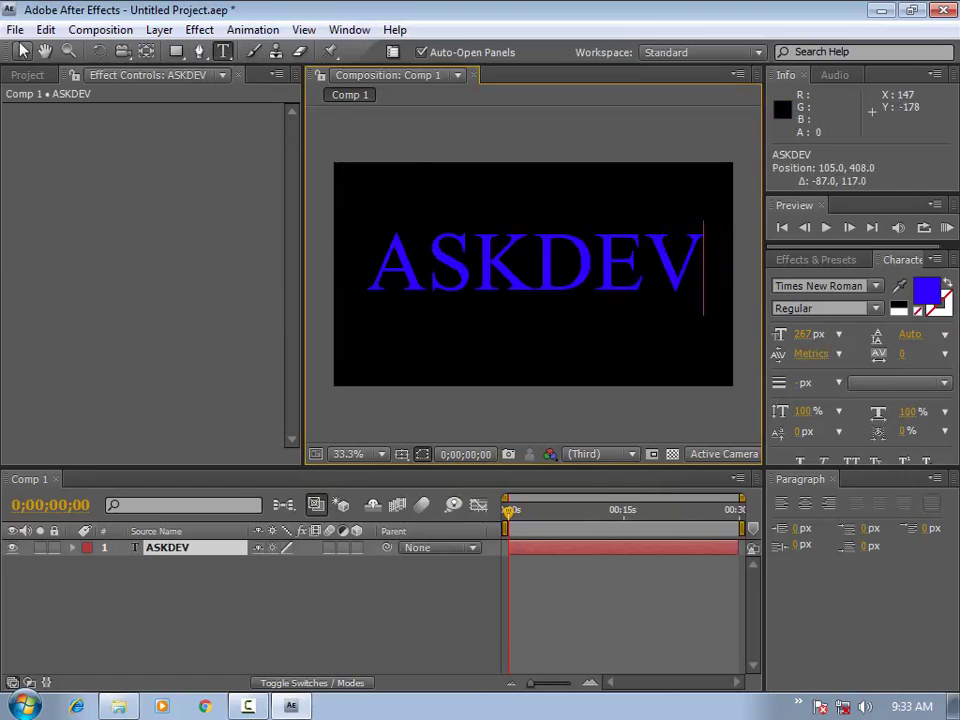
# Step: Apply the Video Copilot Optical Flares effect to the text layer and re-enable the composition view refresh
pyautogui.click(21, 51)
pyautogui.click(199, 29)
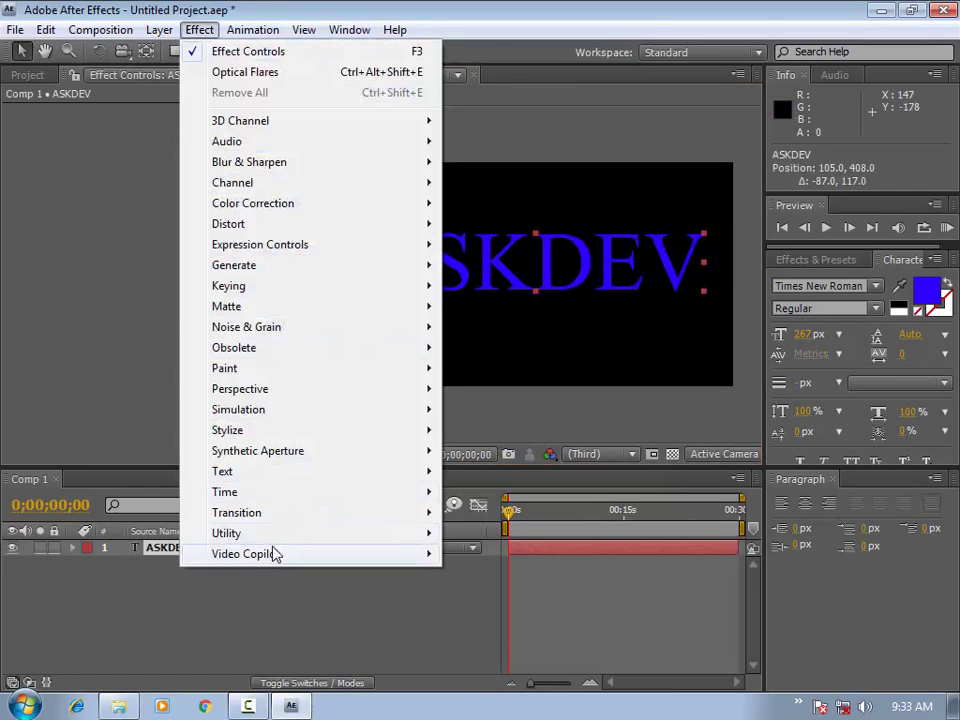
pyautogui.moveTo(272, 553)
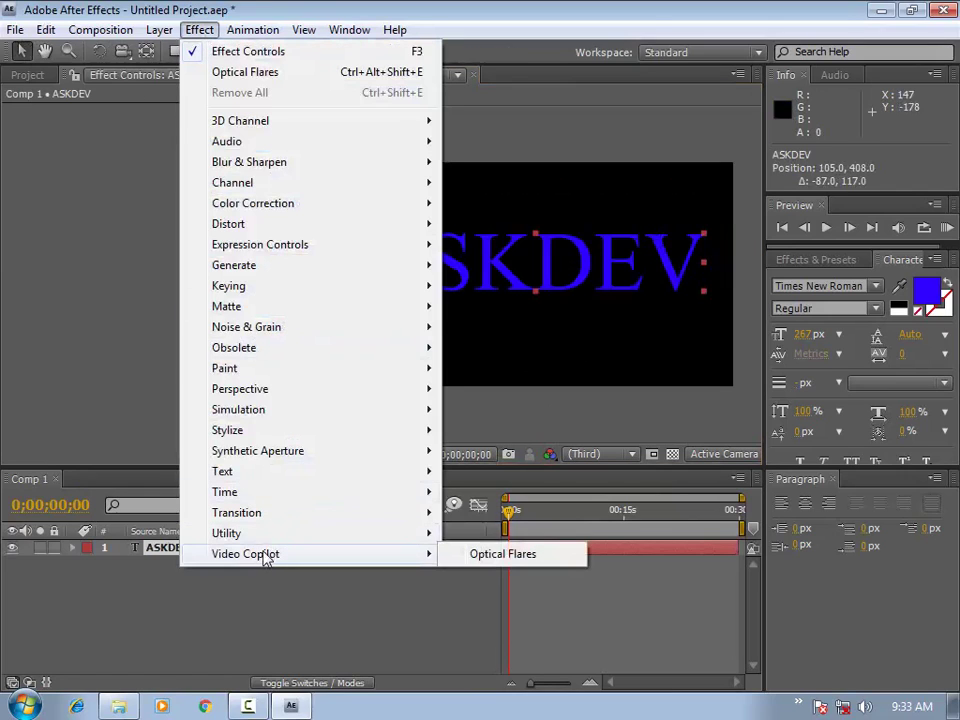
pyautogui.click(491, 556)
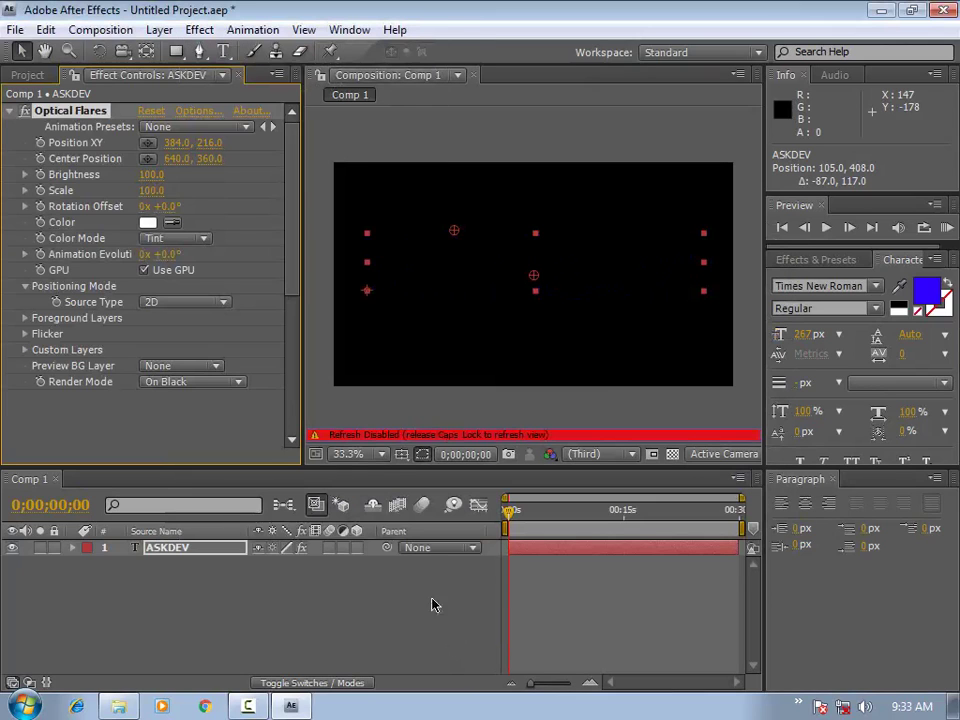
pyautogui.press('capslock')
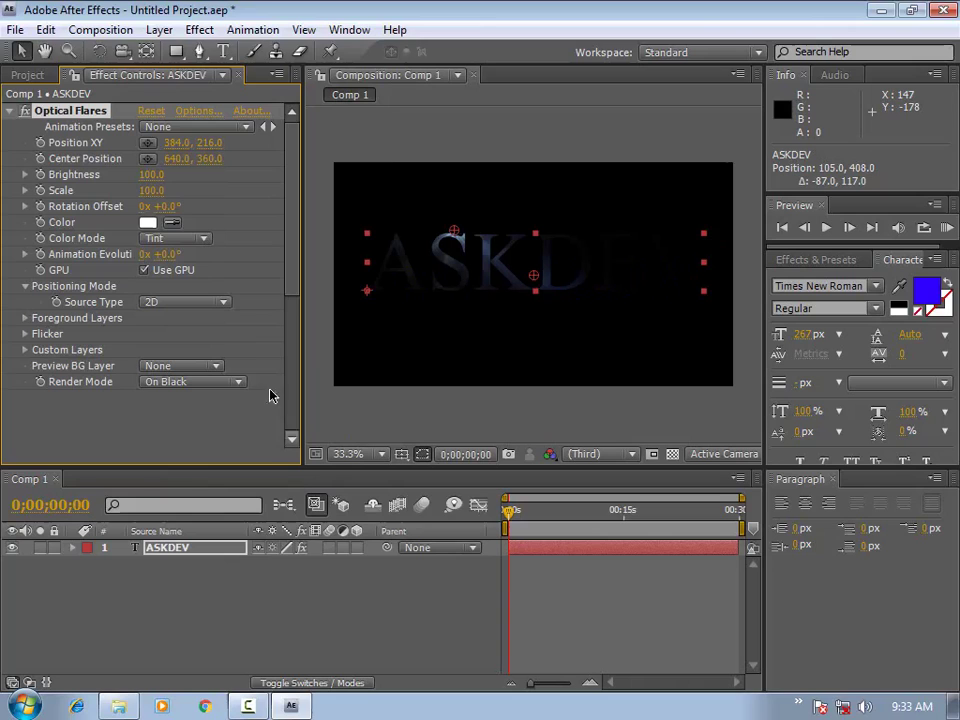
# Step: Add a Shimmer lens object to the flare in the Optical Flares options and accept the change
pyautogui.click(201, 115)
pyautogui.click(876, 193)
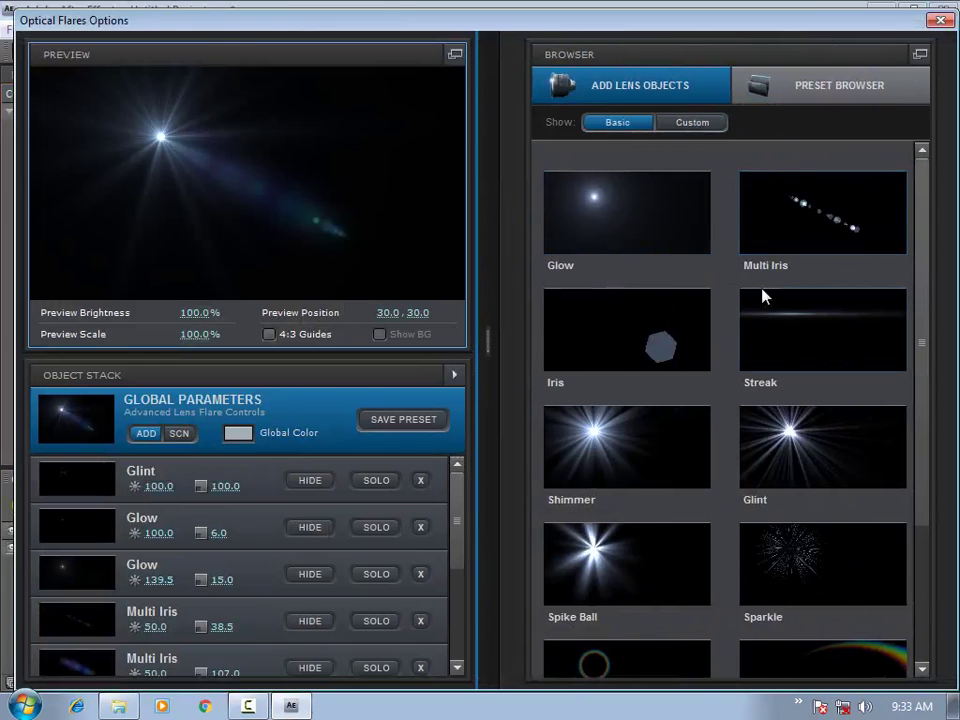
pyautogui.scroll(-3, 797, 422)
pyautogui.scroll(-1, 833, 487)
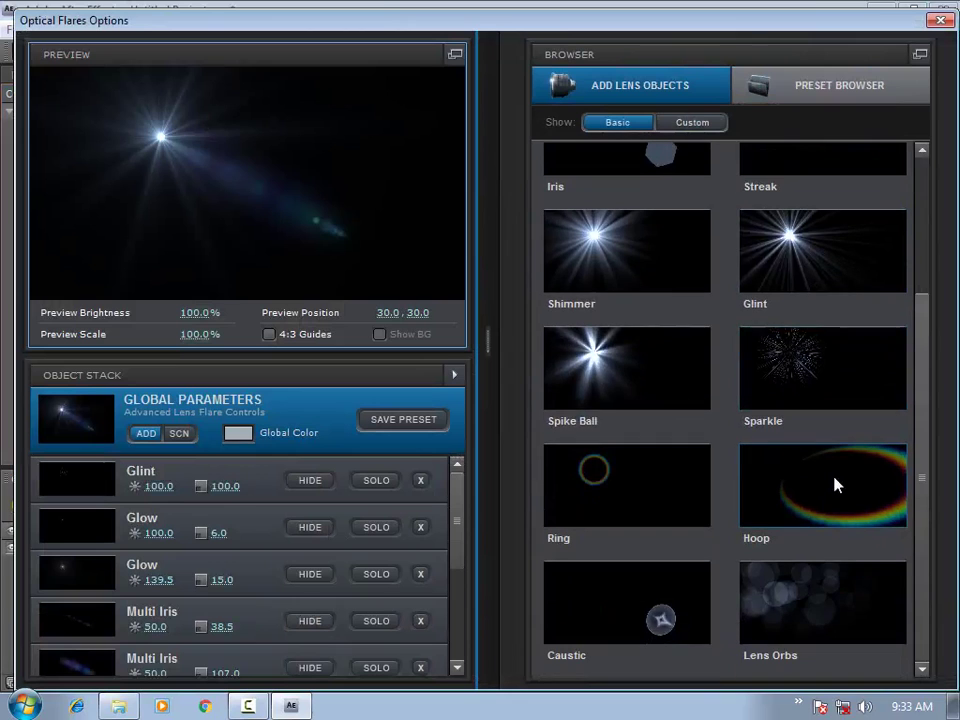
pyautogui.click(677, 272)
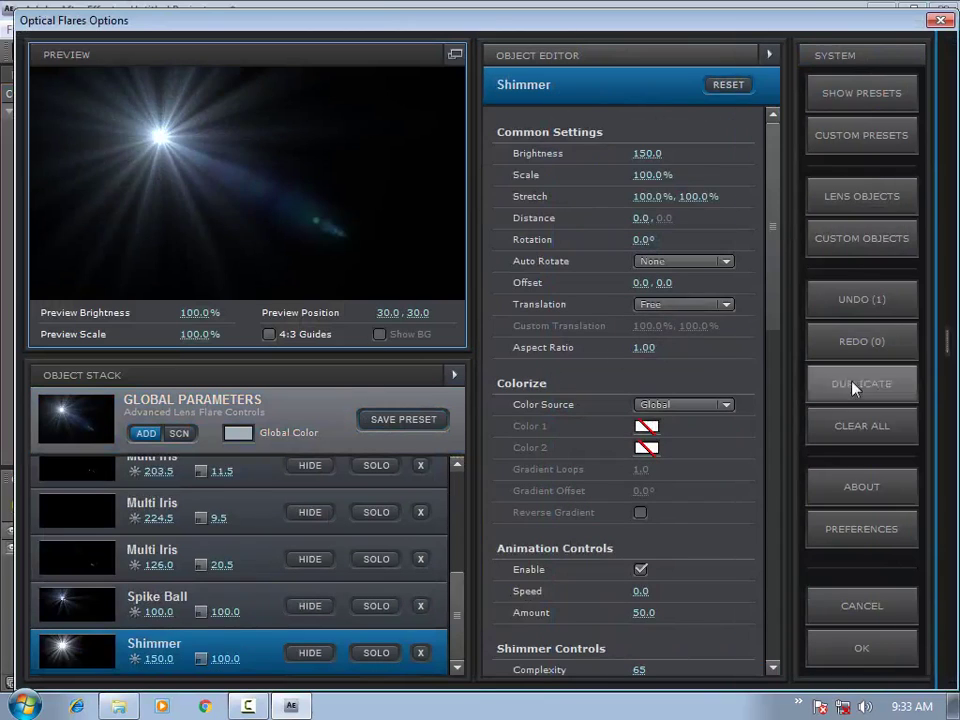
pyautogui.click(864, 652)
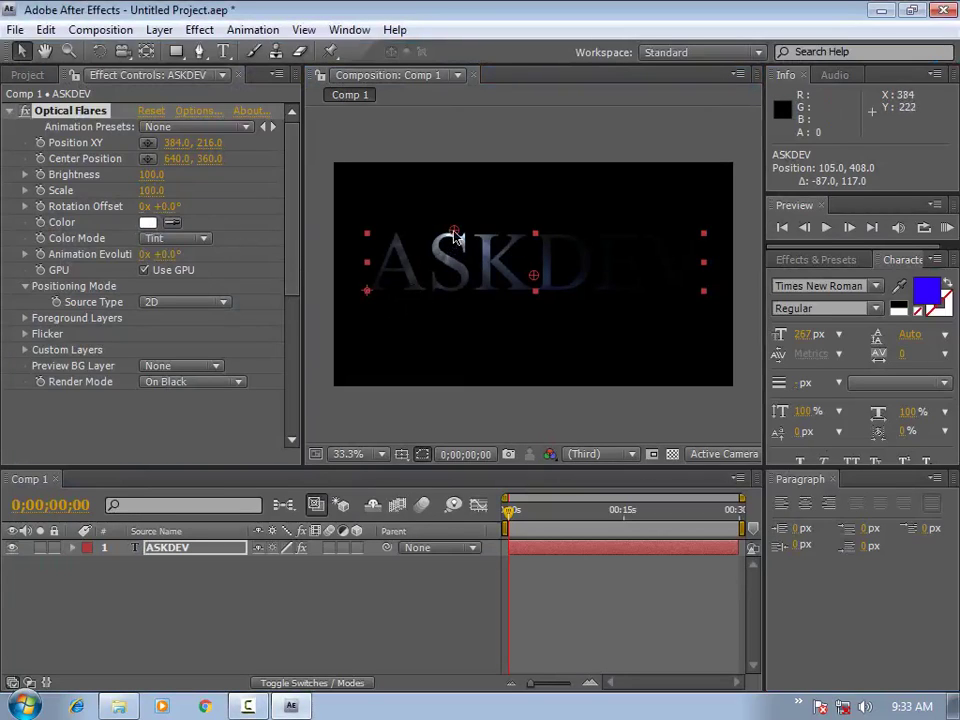
# Step: Move the flare's position onto the letter A, at about 222, 342, and quit After Effects without saving
pyautogui.moveTo(451, 240); pyautogui.dragTo(403, 275)
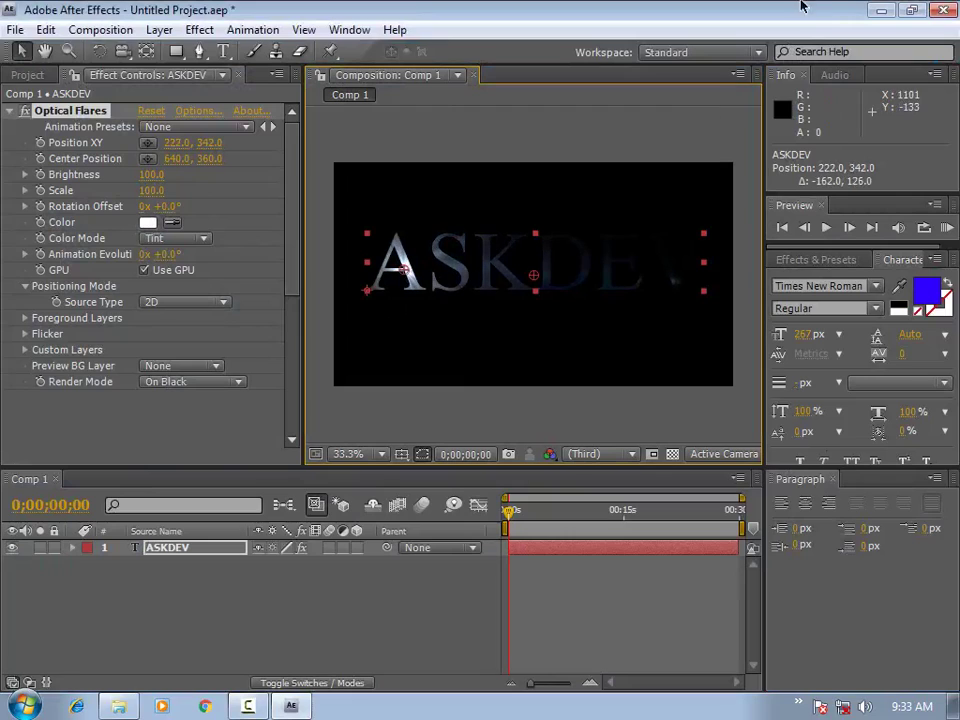
pyautogui.click(943, 10)
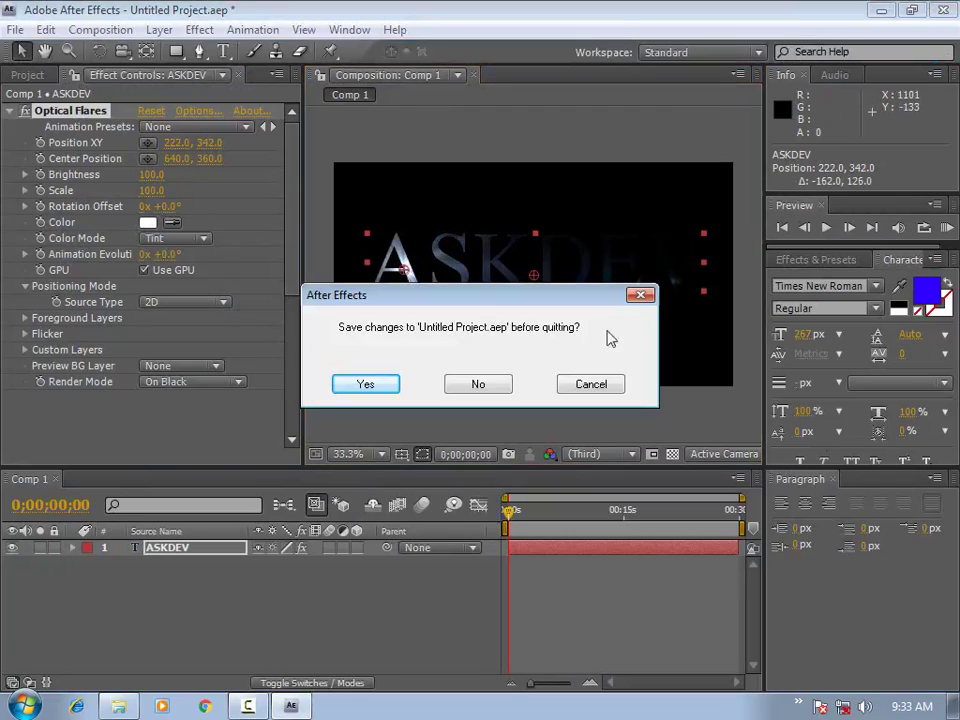
pyautogui.click(478, 385)
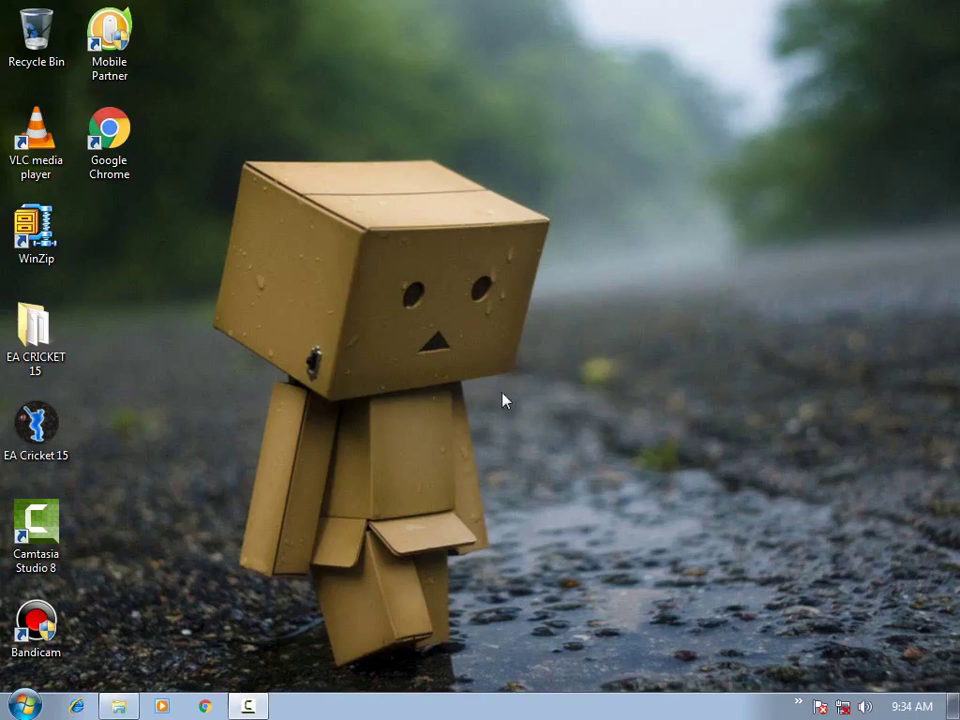
# Step: Switch to the file window and open the OpticalFlares_32bit_win folder on DO NOT TOUCH (D:)
pyautogui.click(120, 704)
pyautogui.click(135, 118)
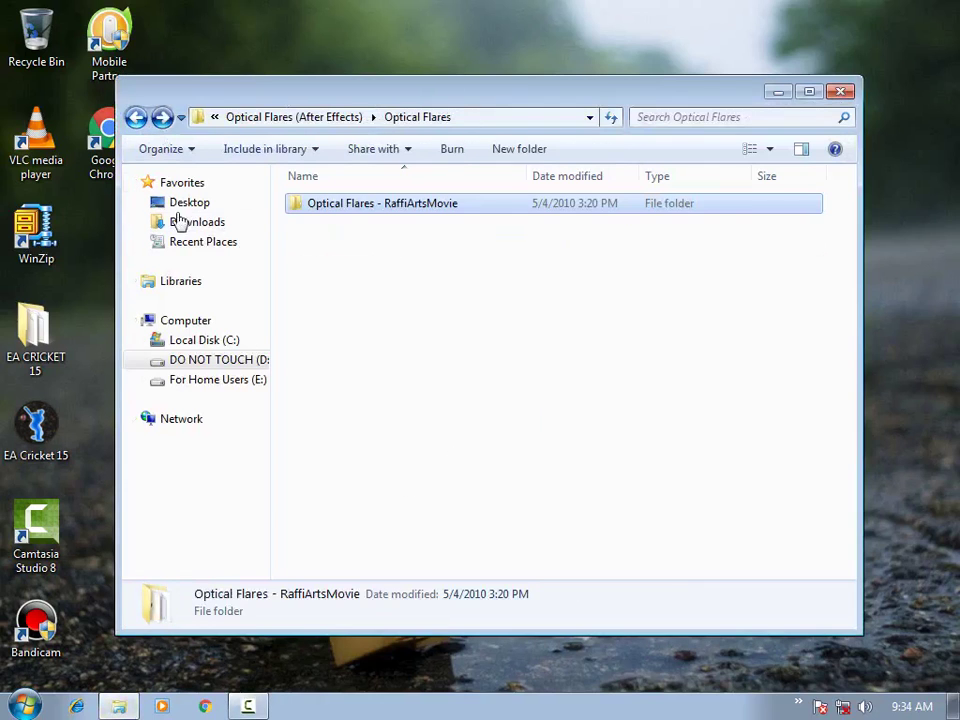
pyautogui.click(136, 118)
pyautogui.click(136, 118)
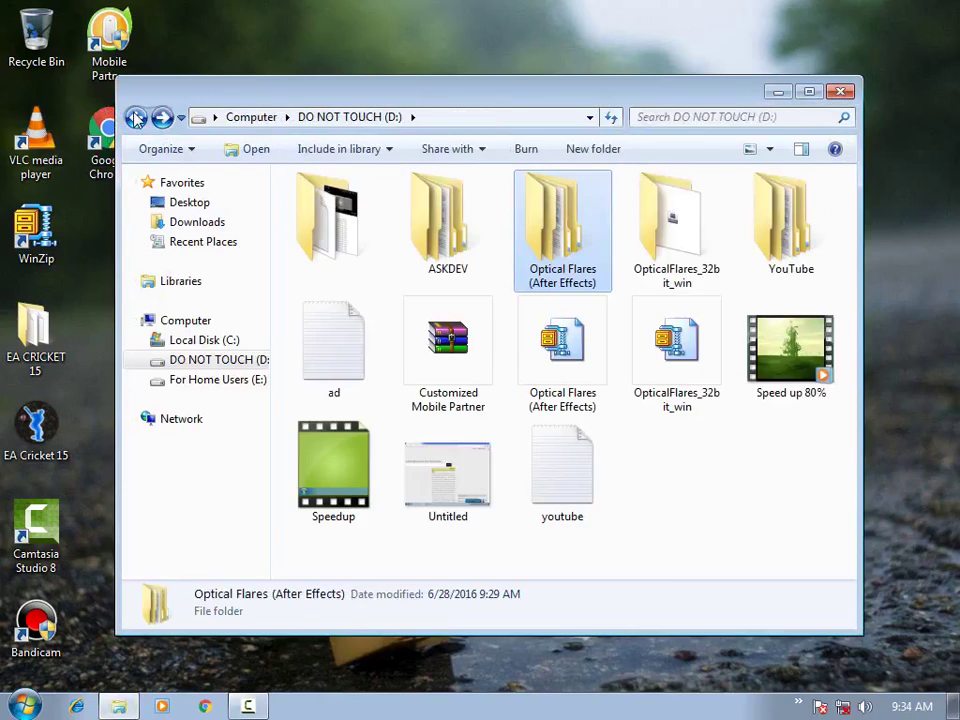
pyautogui.click(707, 493)
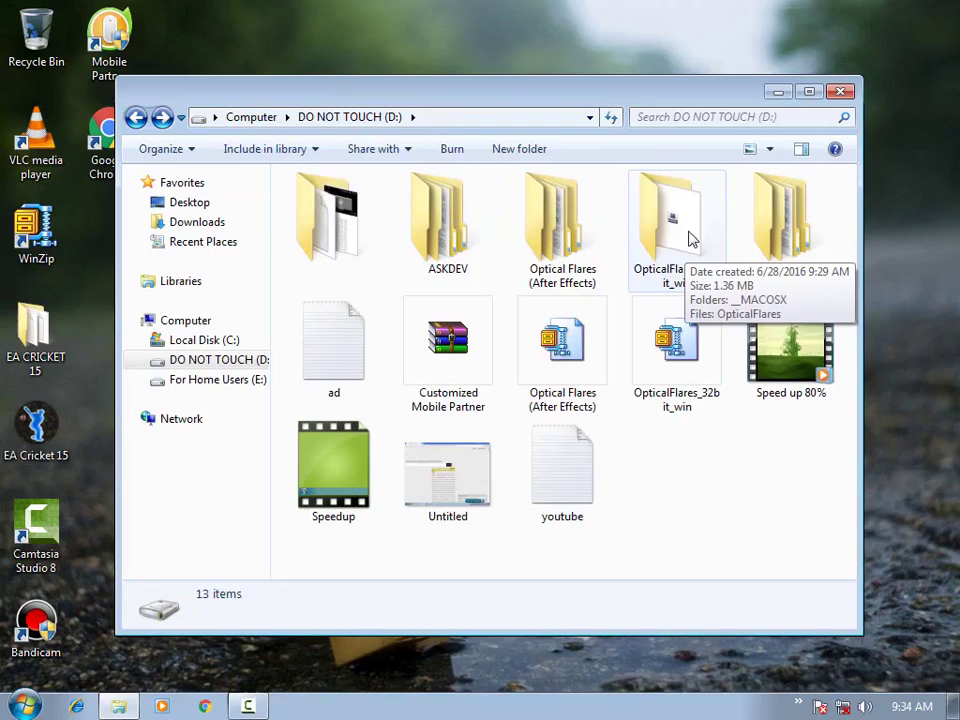
pyautogui.doubleClick(688, 238)
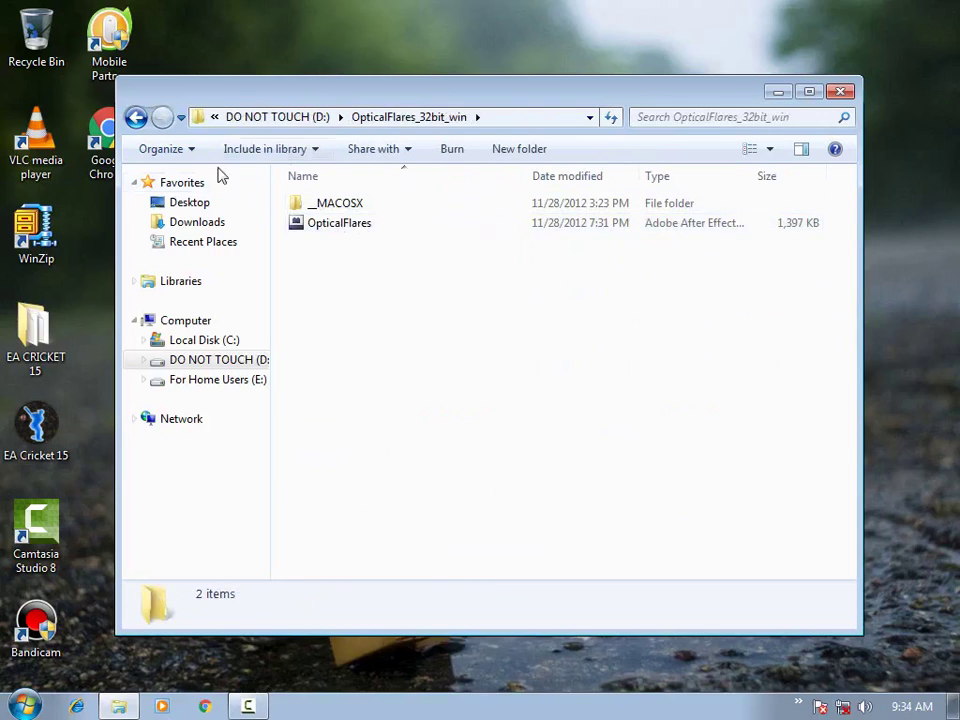
pyautogui.click(136, 118)
pyautogui.doubleClick(672, 262)
pyautogui.moveTo(534, 337); pyautogui.dragTo(503, 370)
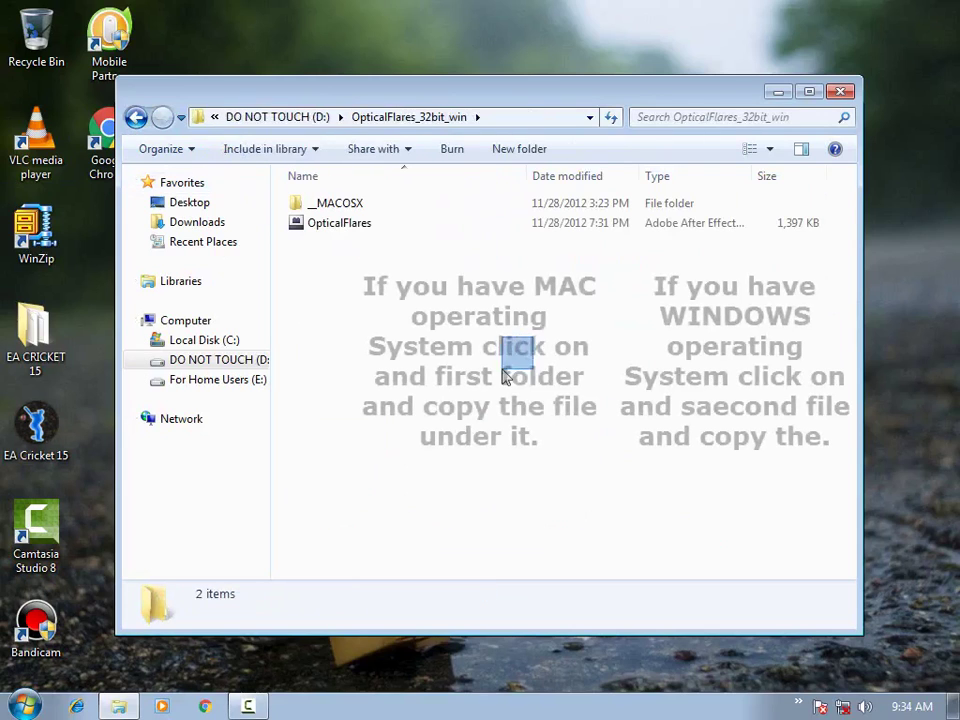
# Step: Look inside the __MACOSX folder, return and copy the Windows OpticalFlares plug-in file
pyautogui.doubleClick(378, 206)
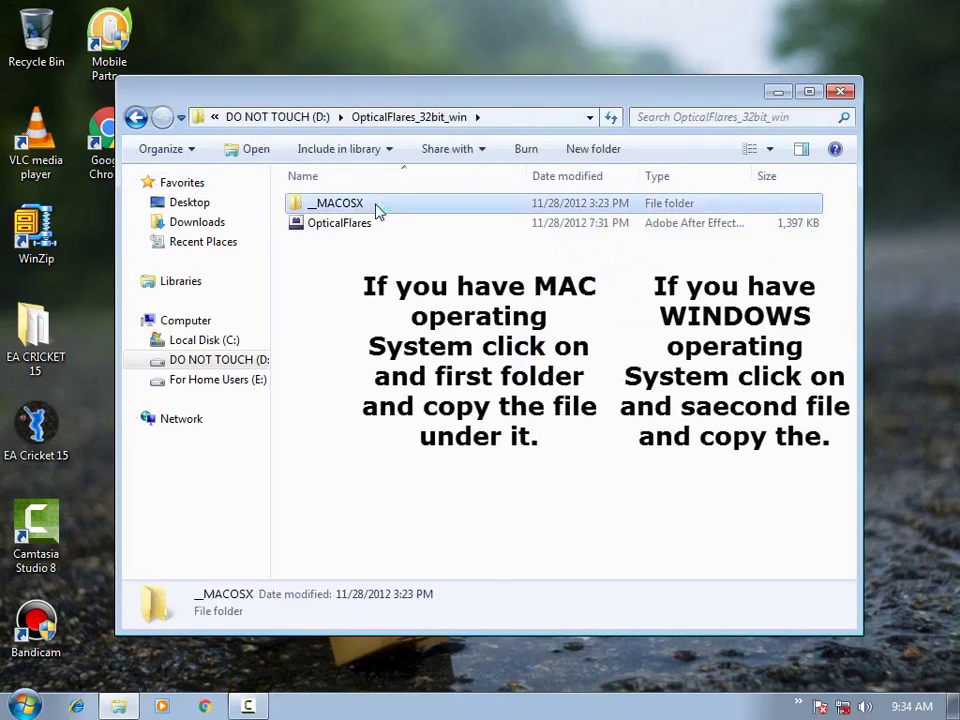
pyautogui.click(137, 119)
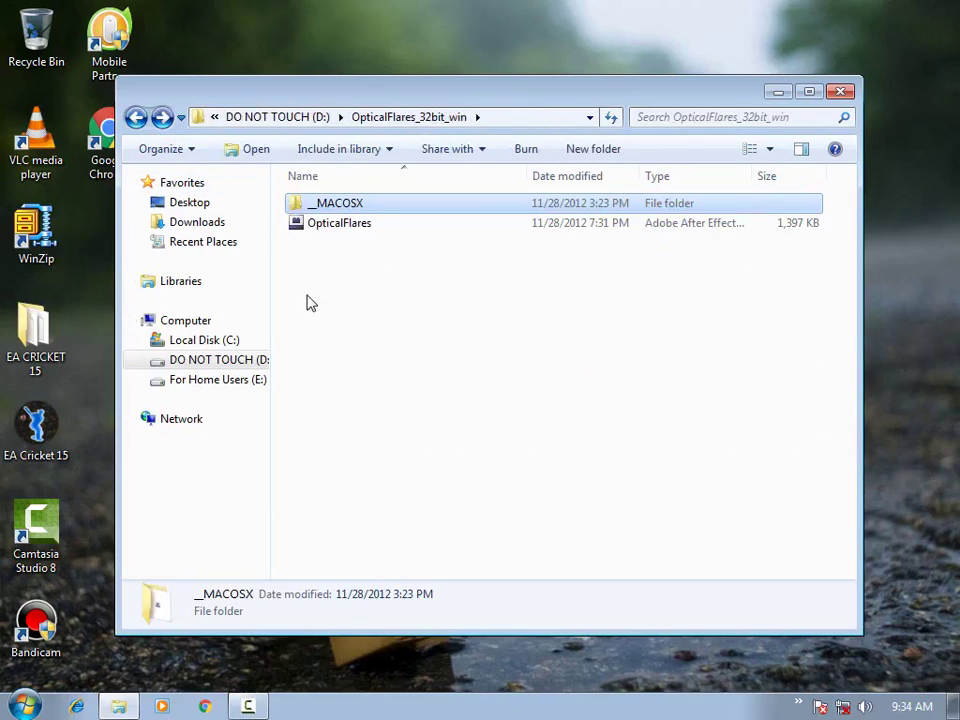
pyautogui.click(343, 228)
pyautogui.moveTo(489, 281); pyautogui.dragTo(454, 314)
pyautogui.click(376, 231)
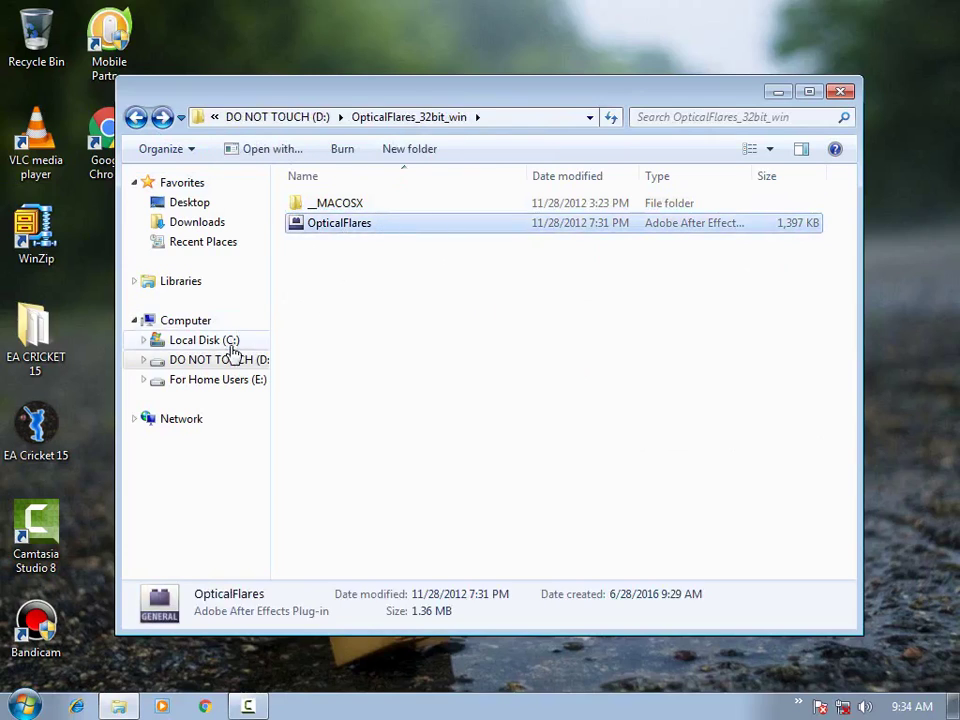
# Step: Open Program Files\Adobe\Adobe After Effects CS4\Support Files\Plug-ins\Optical Flares on Local Disk (C:)
pyautogui.click(230, 345)
pyautogui.click(345, 250)
pyautogui.doubleClick(345, 250)
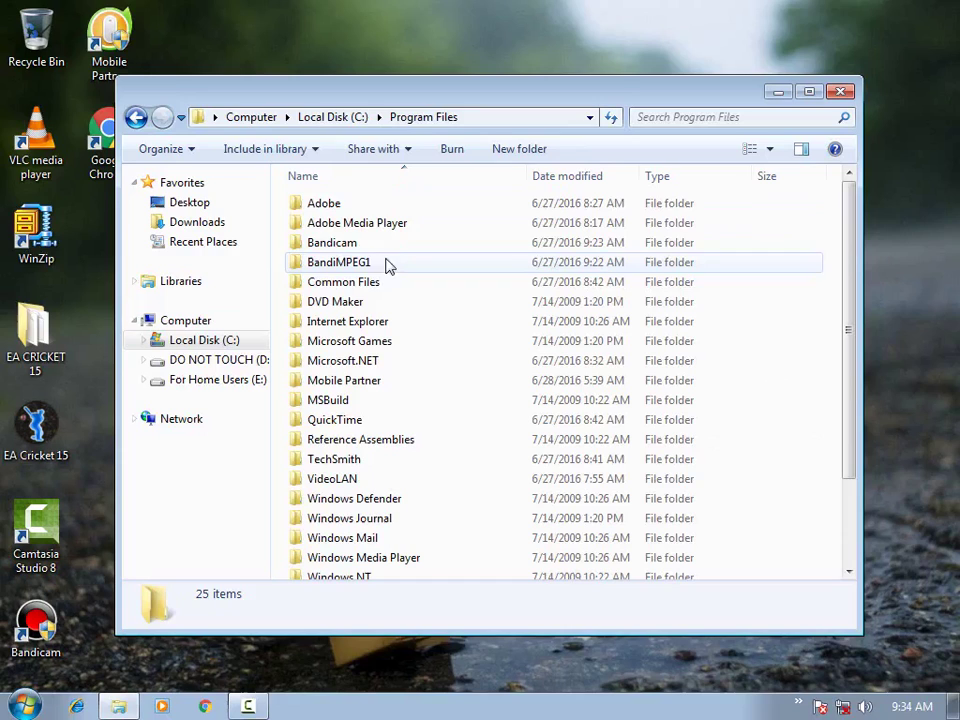
pyautogui.doubleClick(384, 207)
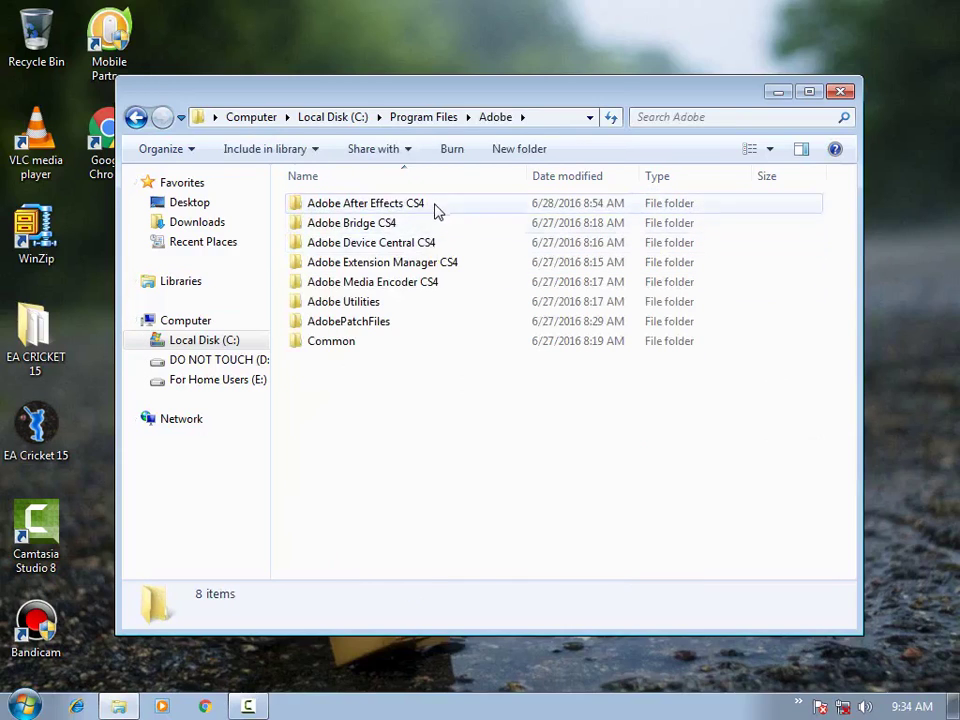
pyautogui.doubleClick(437, 206)
pyautogui.click(441, 246)
pyautogui.doubleClick(441, 246)
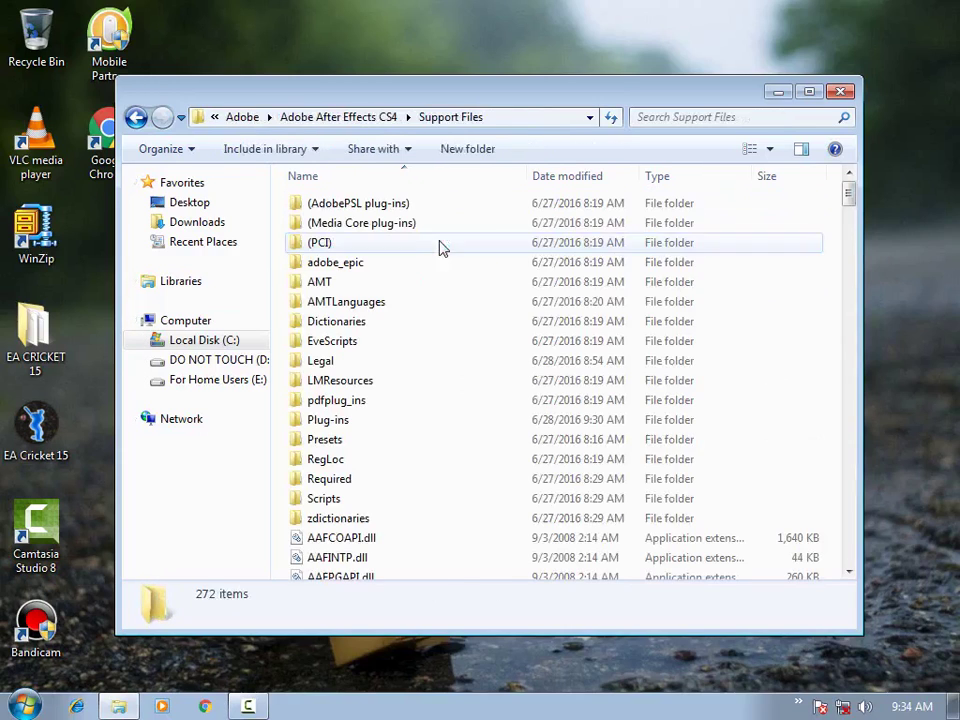
pyautogui.doubleClick(363, 431)
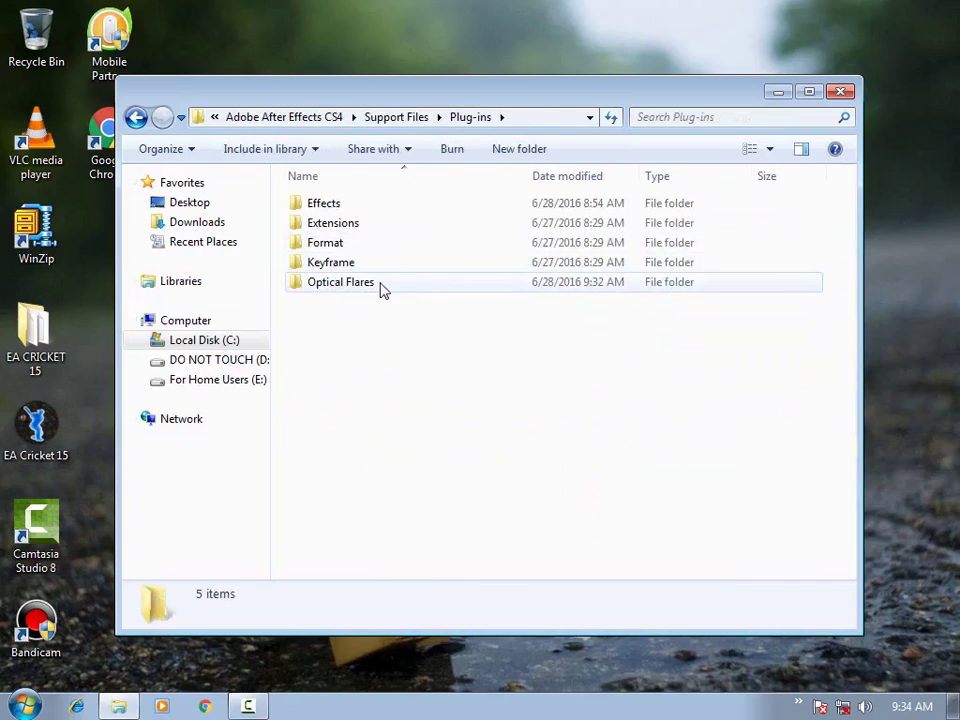
pyautogui.doubleClick(331, 288)
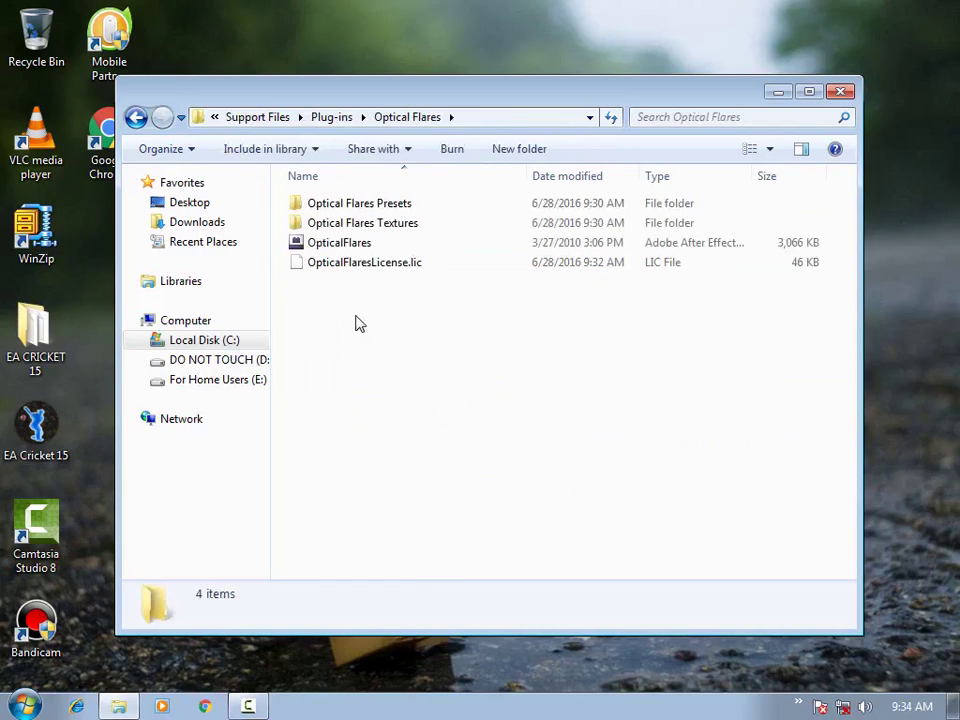
# Step: Paste the OpticalFlares plug-in into the Optical Flares folder, replacing the existing file with administrator permission
pyautogui.hotkey('ctrl', 'v')
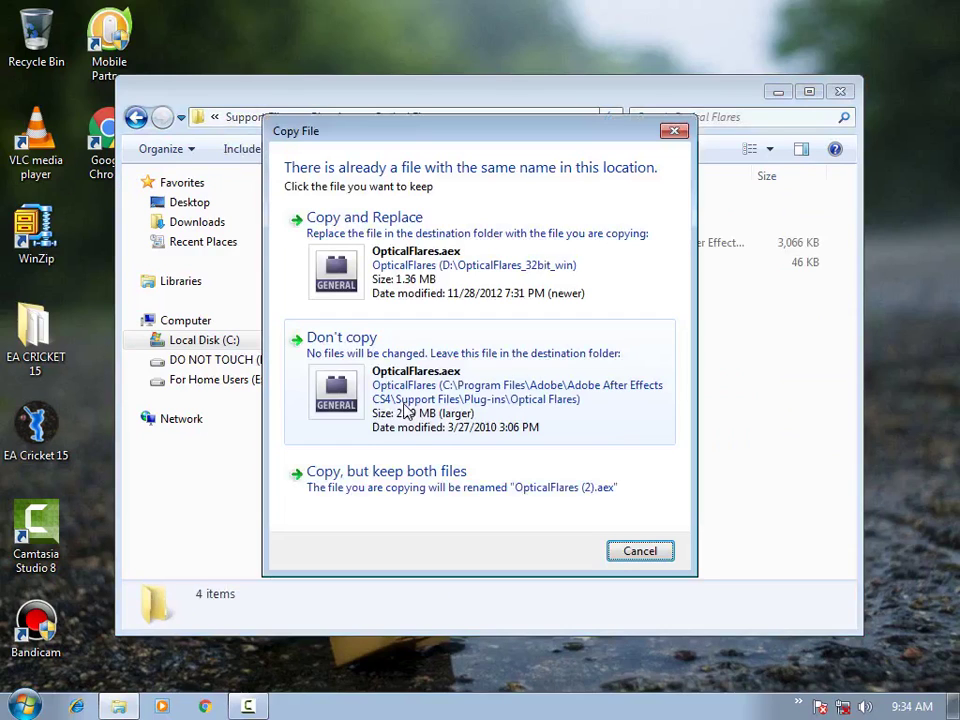
pyautogui.click(383, 262)
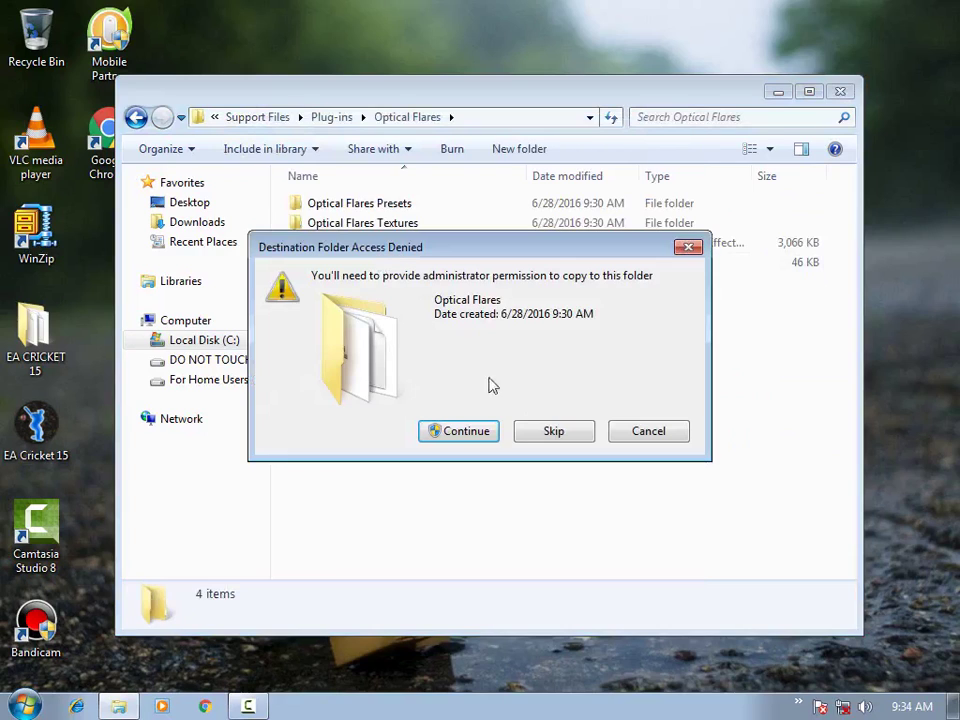
pyautogui.click(467, 439)
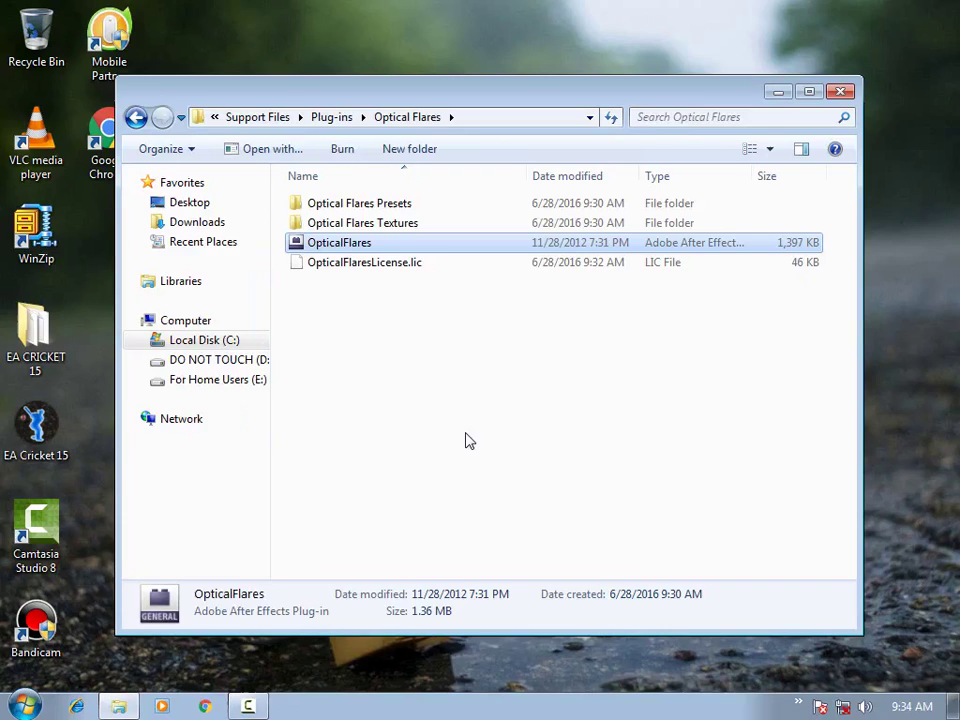
pyautogui.moveTo(621, 392); pyautogui.dragTo(594, 456)
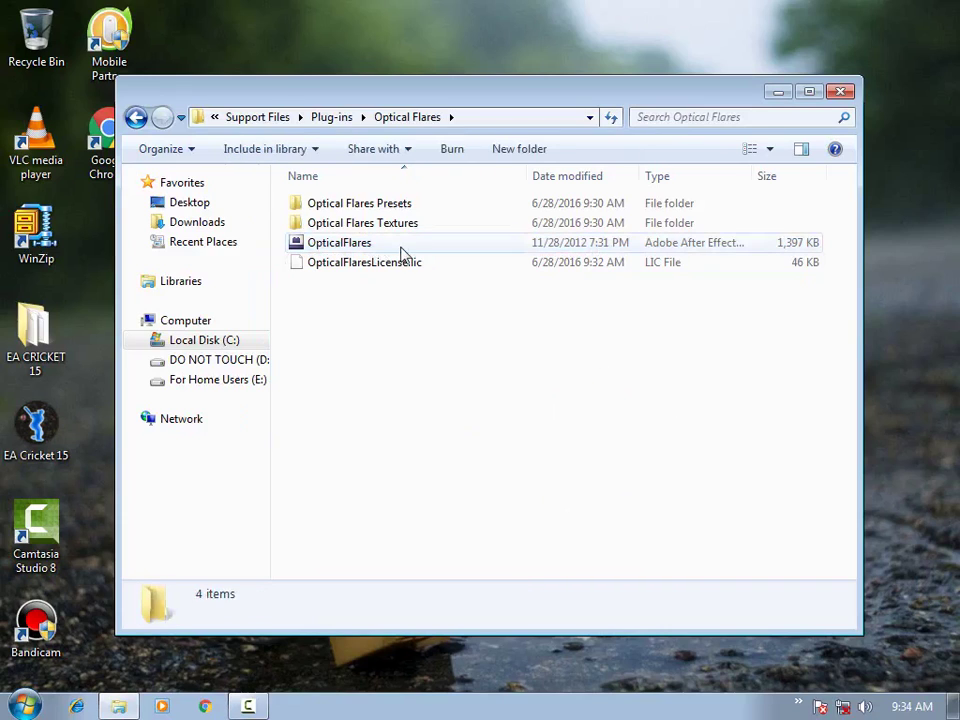
# Step: Close the Optical Flares folder window, refresh the desktop and start Adobe After Effects
pyautogui.click(840, 93)
pyautogui.rightClick(497, 234)
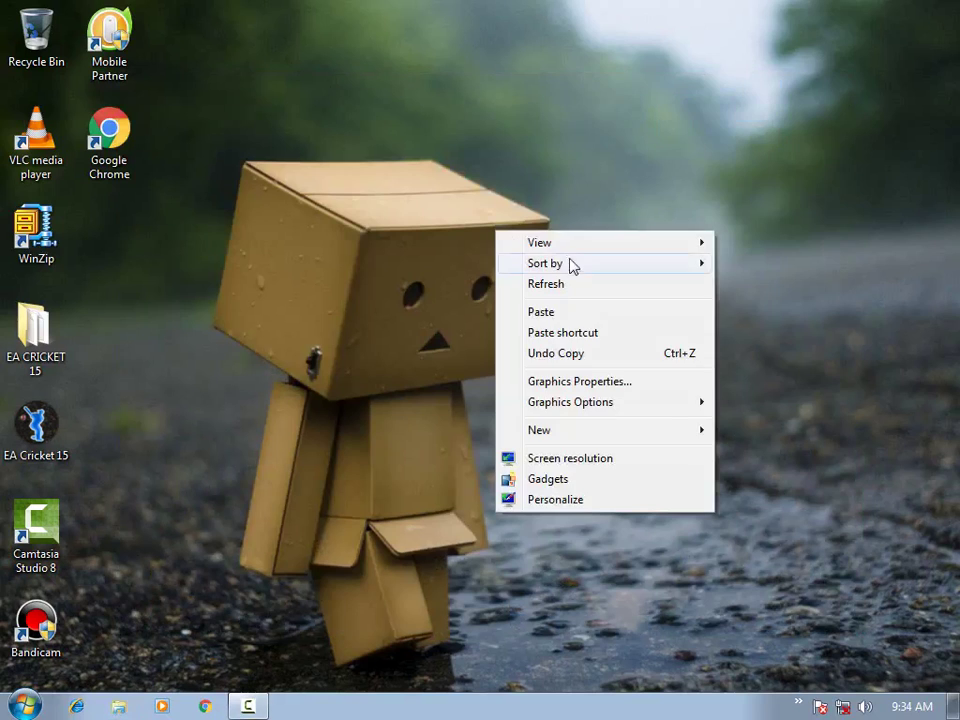
pyautogui.click(585, 284)
pyautogui.rightClick(586, 282)
pyautogui.click(641, 333)
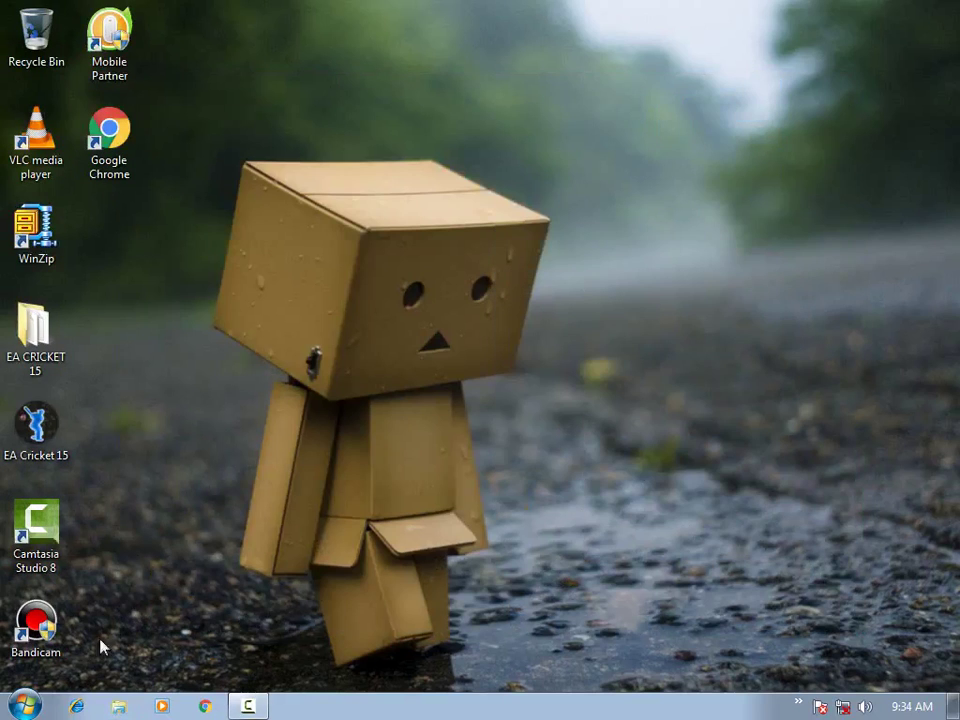
pyautogui.press('super')
pyautogui.click(120, 630)
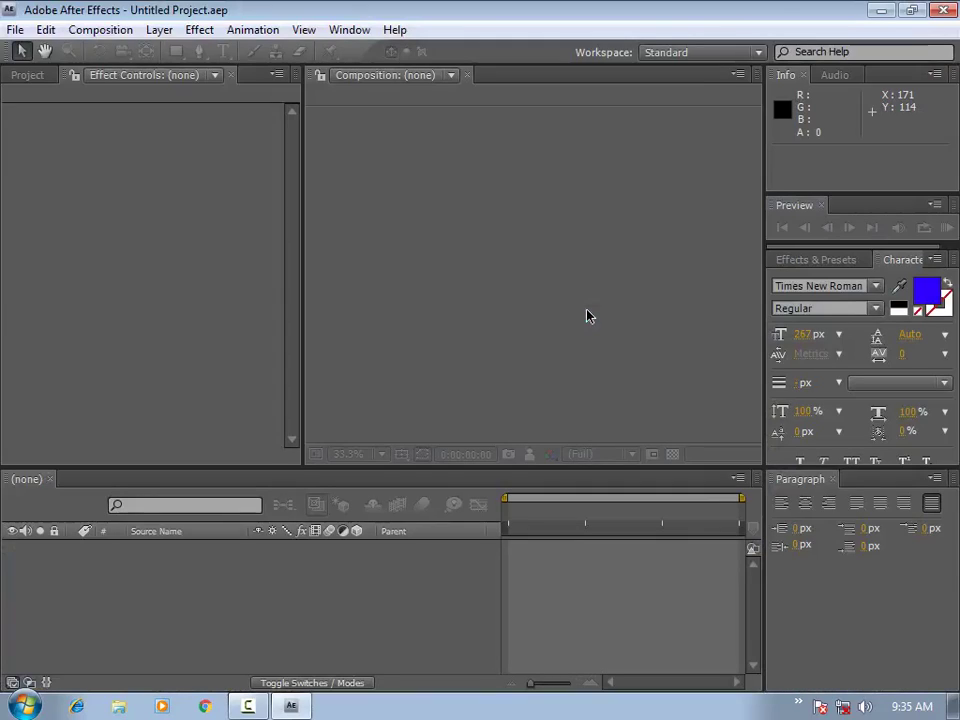
# Step: Create a 1280 x 720 composition with the HDV/HDTV 720 29.97 preset and add the text ASKDEV at about position 84, 423
pyautogui.hotkey('ctrl', 'n')
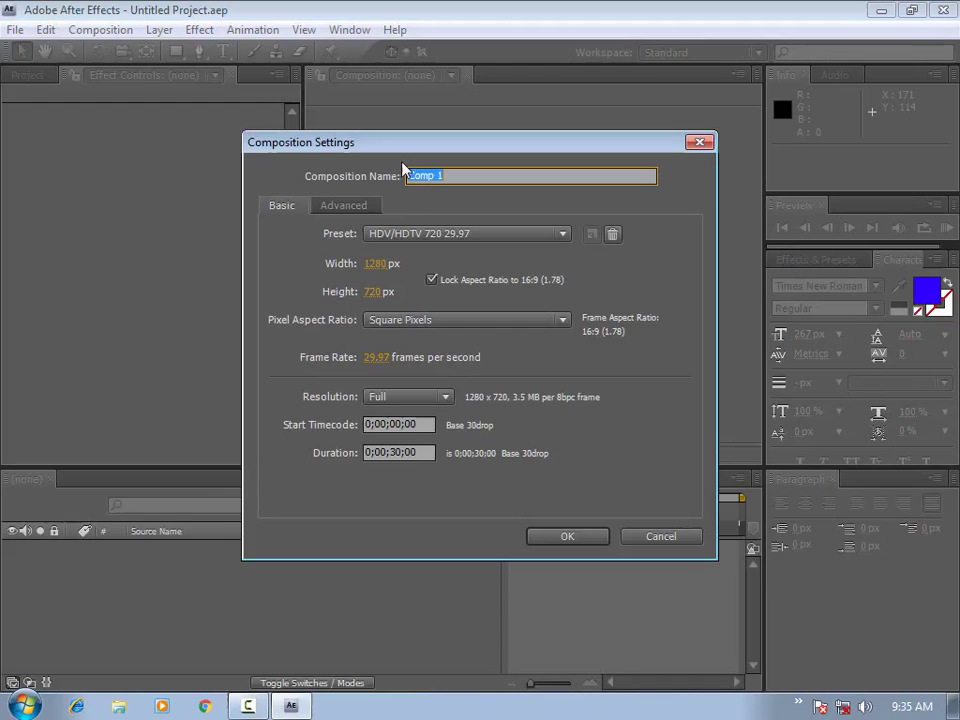
pyautogui.click(564, 537)
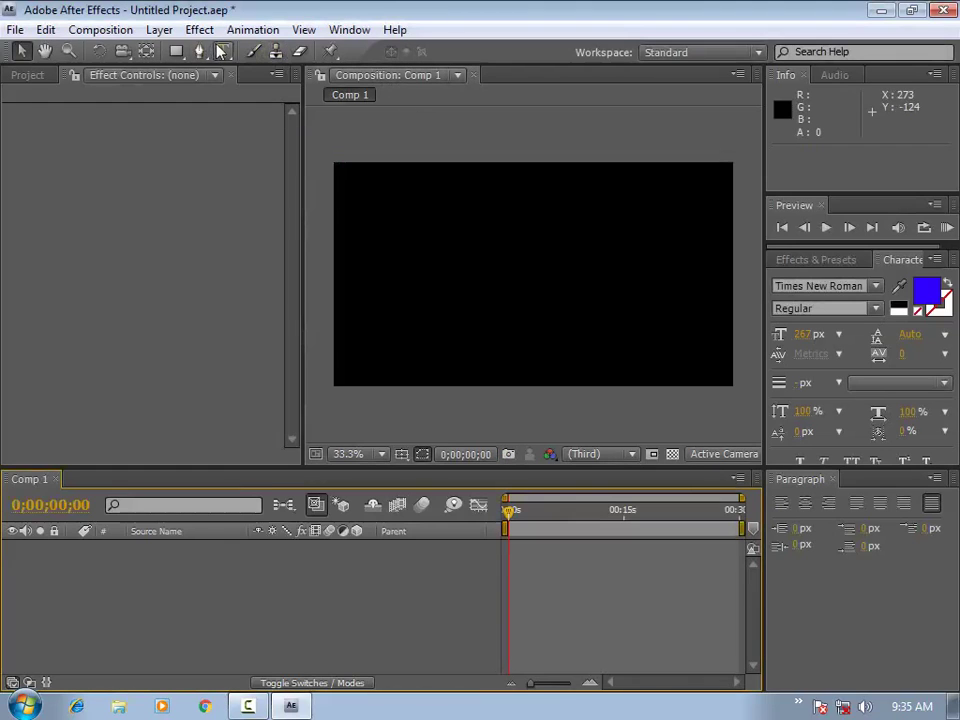
pyautogui.click(223, 51)
pyautogui.click(413, 250)
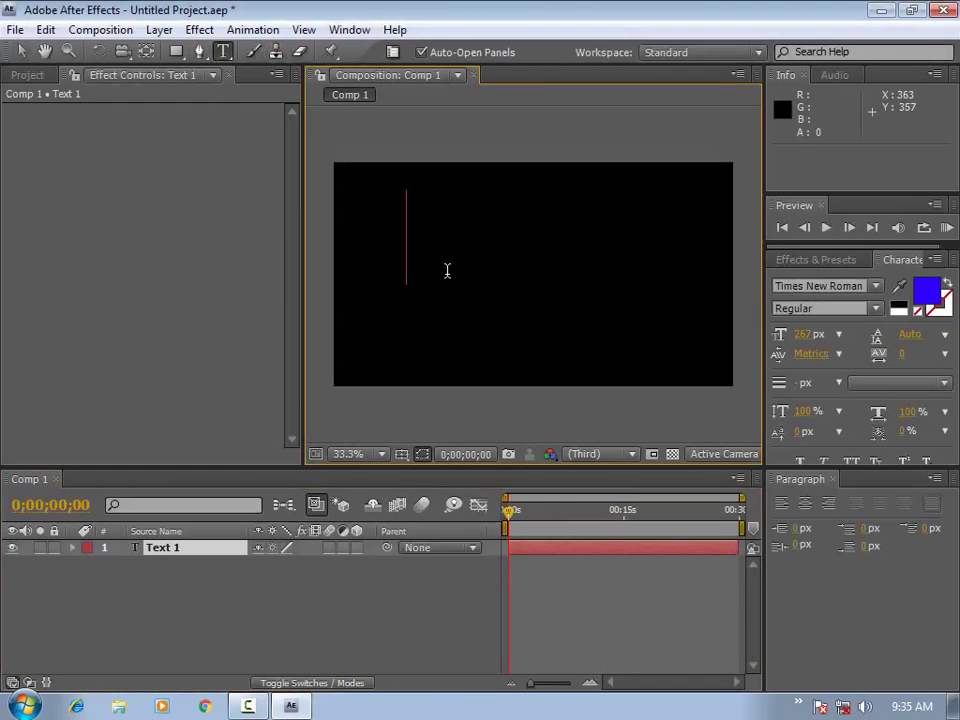
pyautogui.write('ASK')
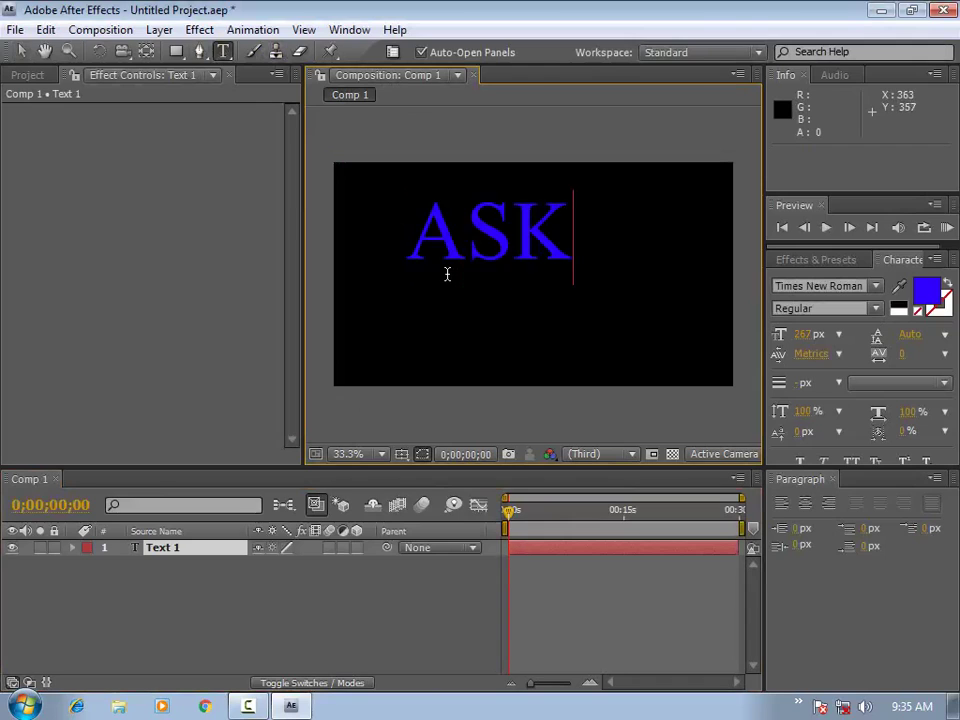
pyautogui.write('DEV')
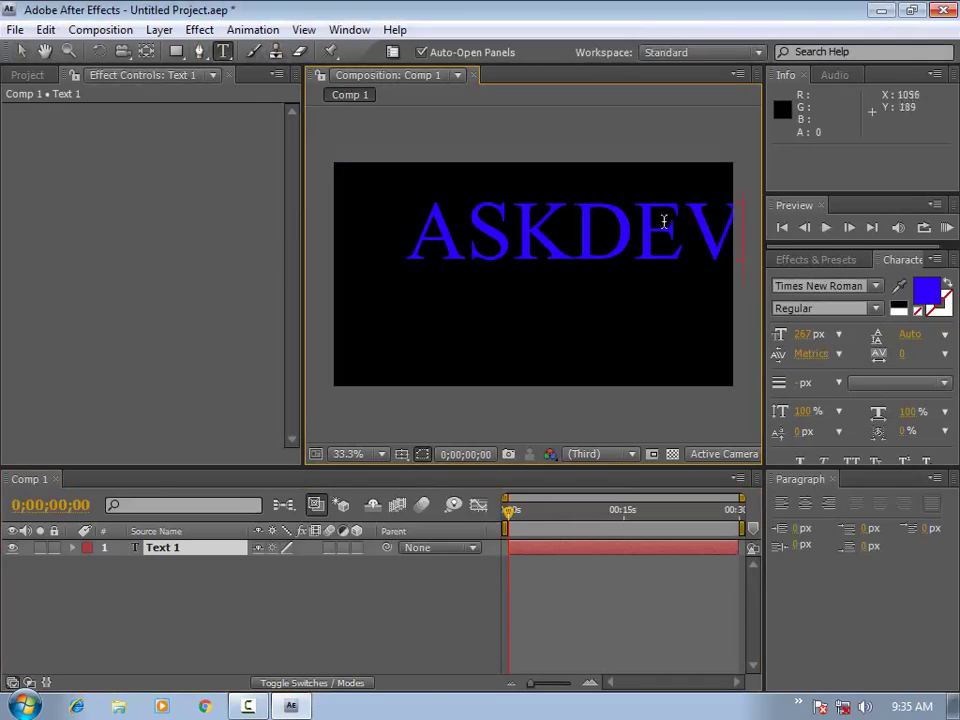
pyautogui.moveTo(599, 331); pyautogui.dragTo(552, 370)
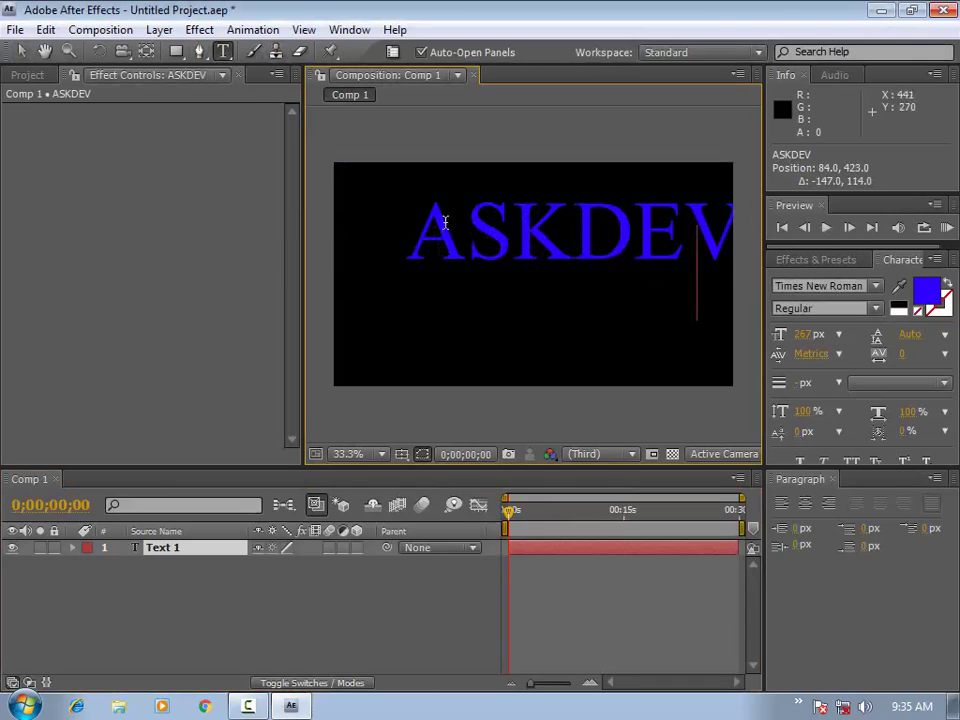
# Step: Apply the Video Copilot Optical Flares effect to the ASKDEV text layer
pyautogui.click(199, 29)
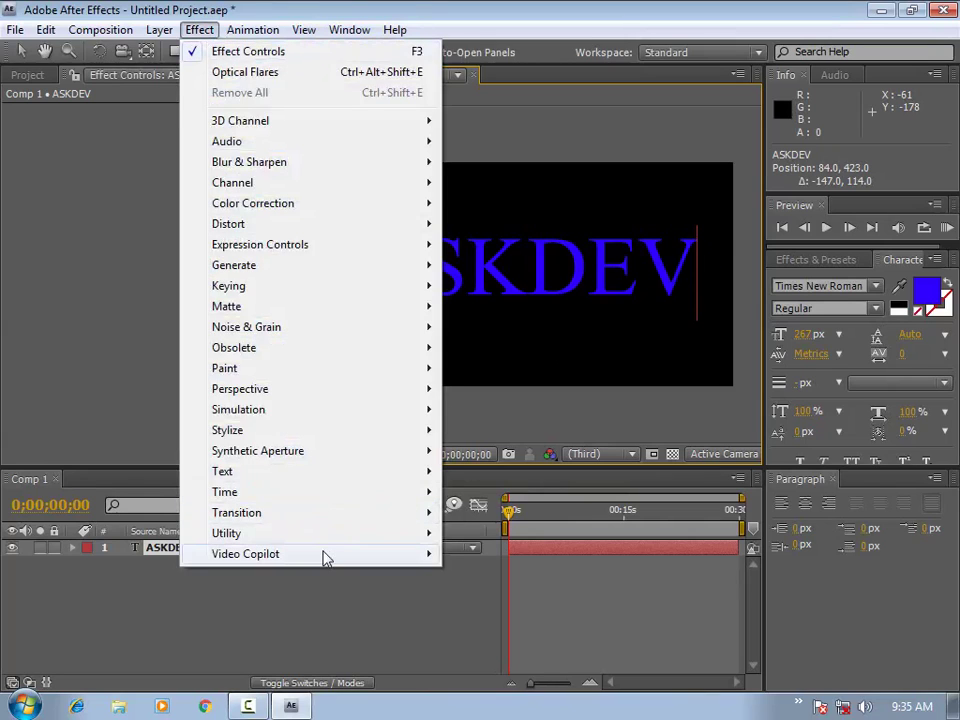
pyautogui.moveTo(324, 557)
pyautogui.click(503, 554)
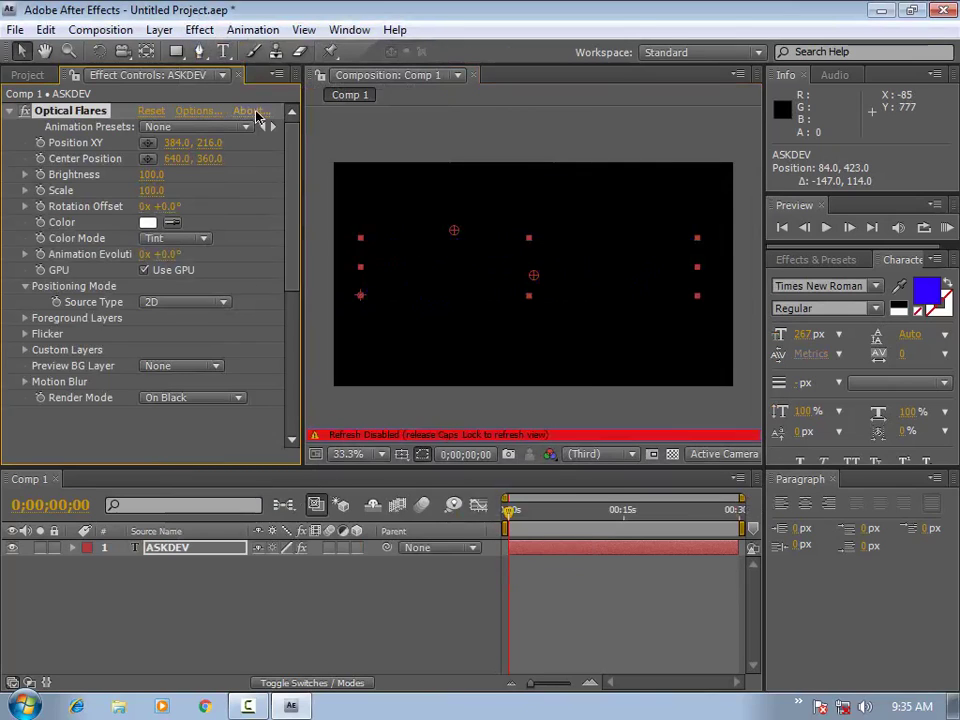
# Step: View the Optical Flares about screen and its detailed system information, and close them
pyautogui.click(250, 111)
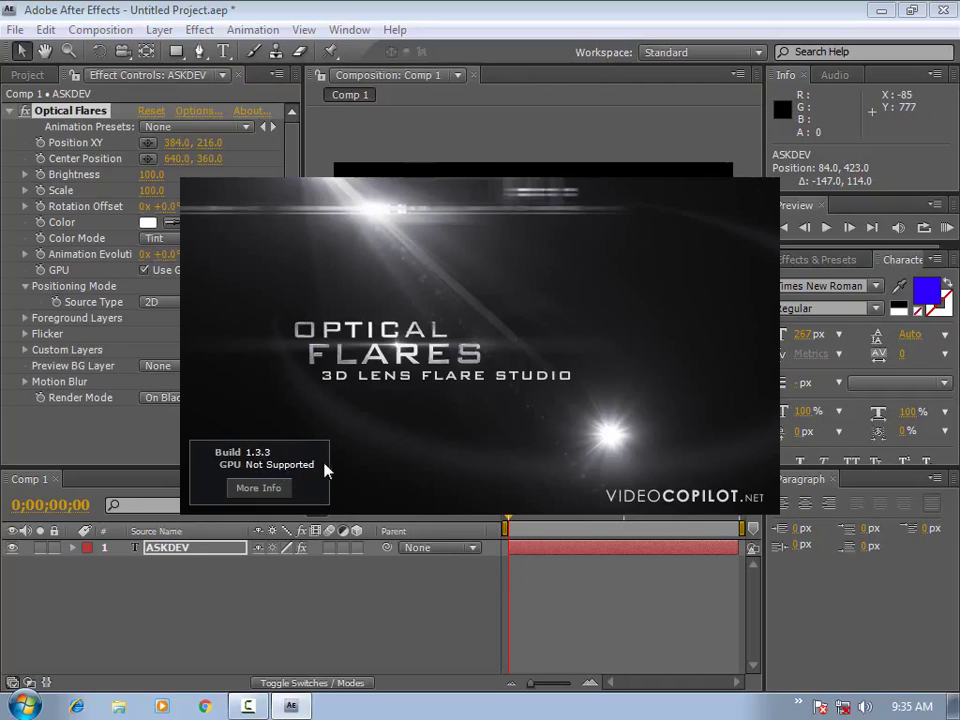
pyautogui.click(240, 487)
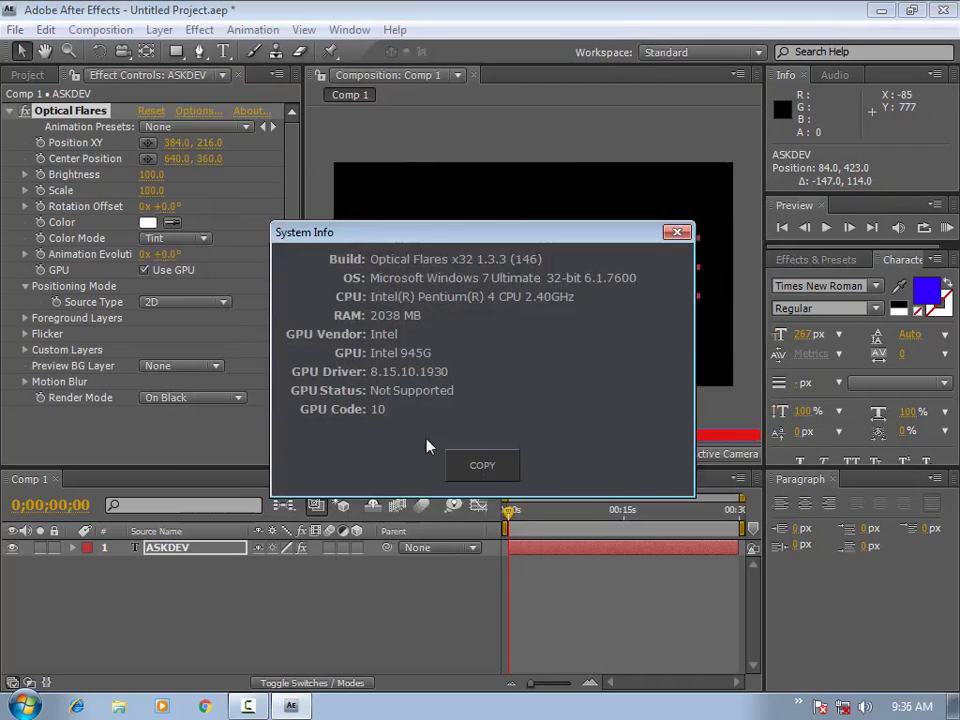
pyautogui.click(688, 236)
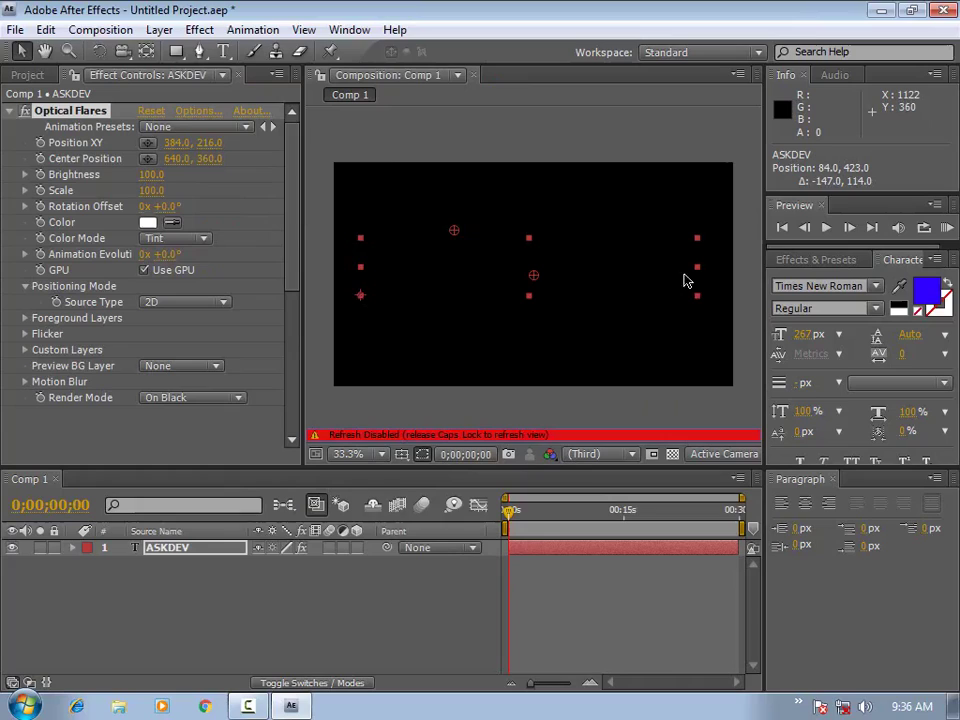
# Step: Exit After Effects from the untitled test project
pyautogui.click(942, 10)
pyautogui.click(478, 385)
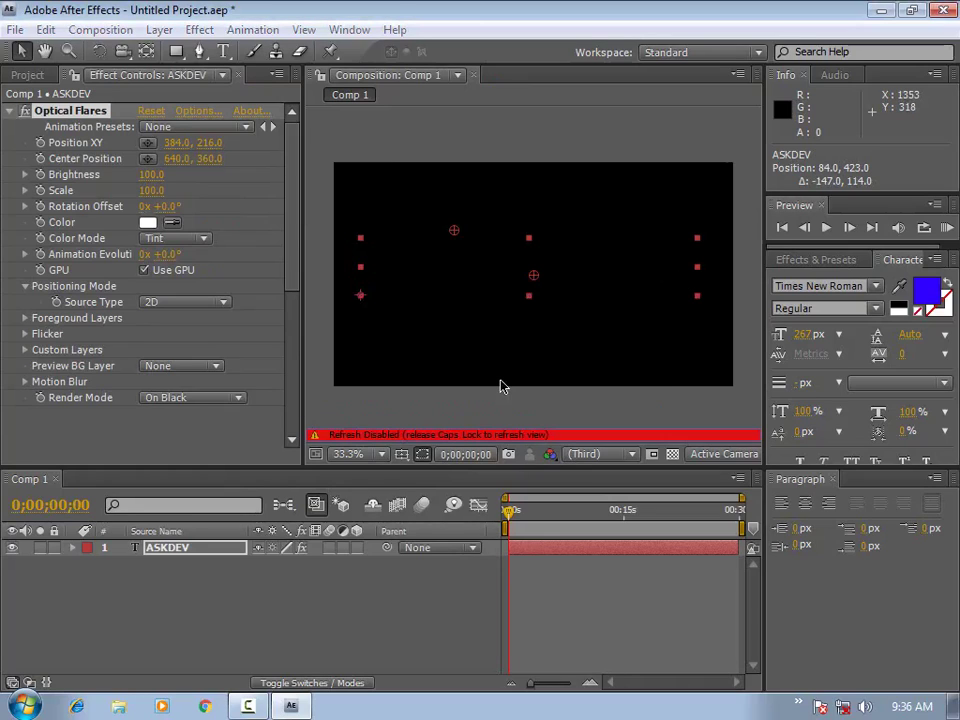